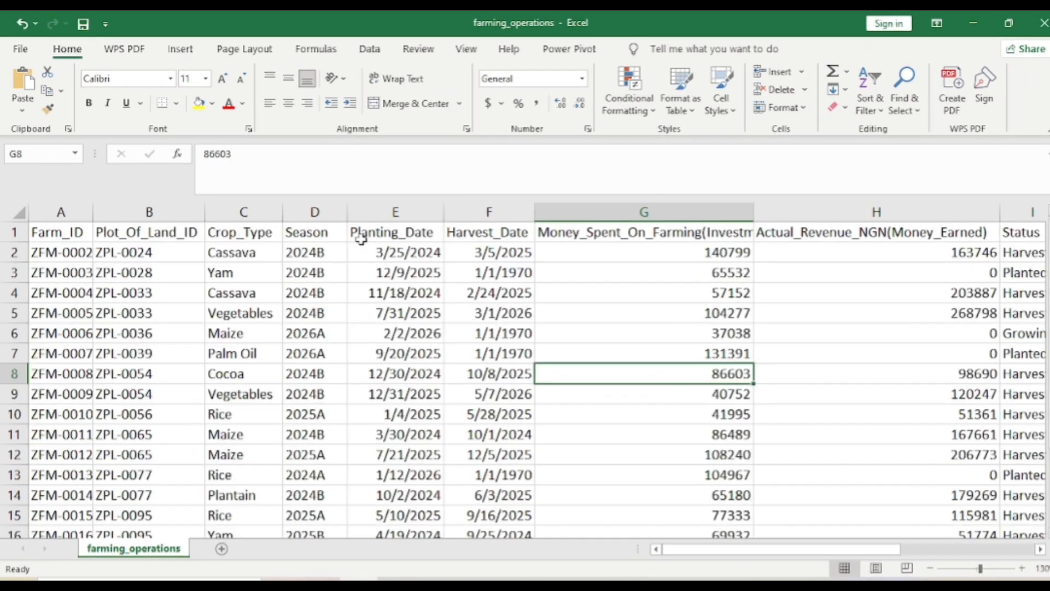
Examine the farming_operations dataset's columns and their entries, from the crop details across to the profit figures
scroll(360, 239, right, 1)
scroll(361, 238, right, 1)
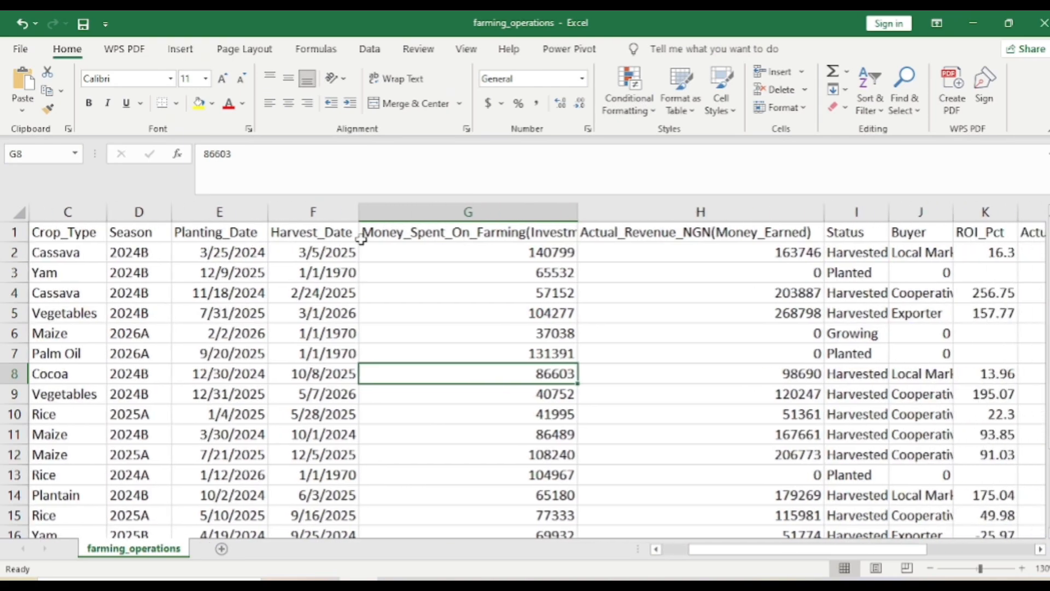
click(602, 341)
scroll(602, 343, right, 2)
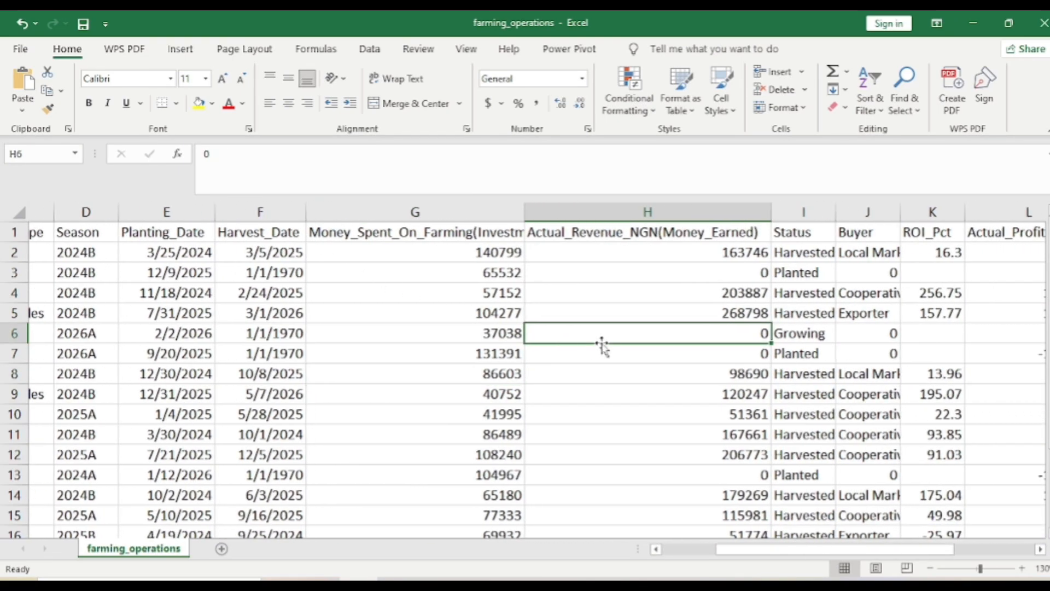
scroll(603, 345, left, 1)
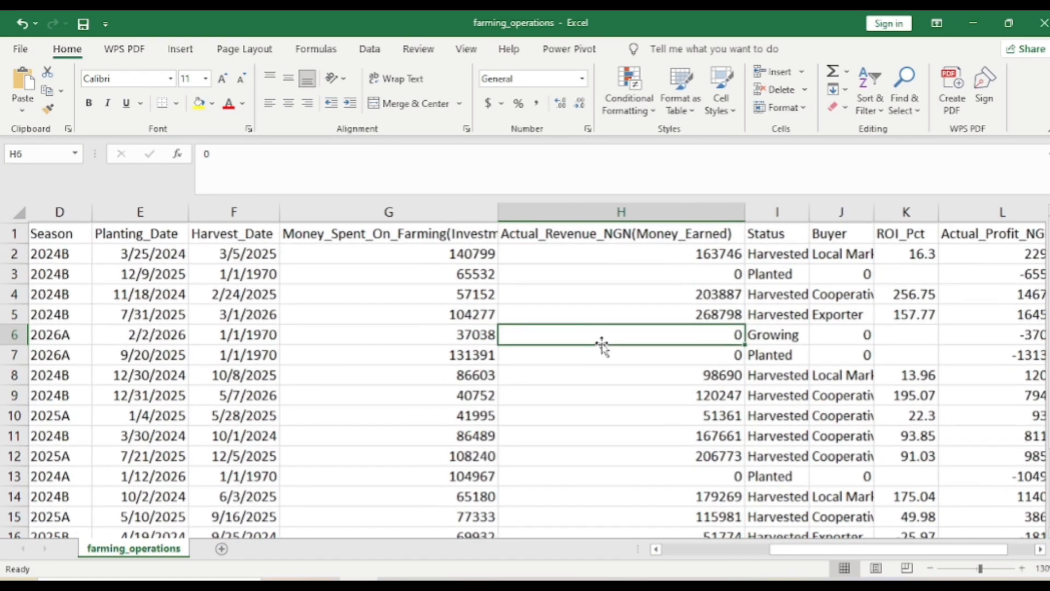
scroll(602, 343, left, 2)
scroll(602, 343, left, 1)
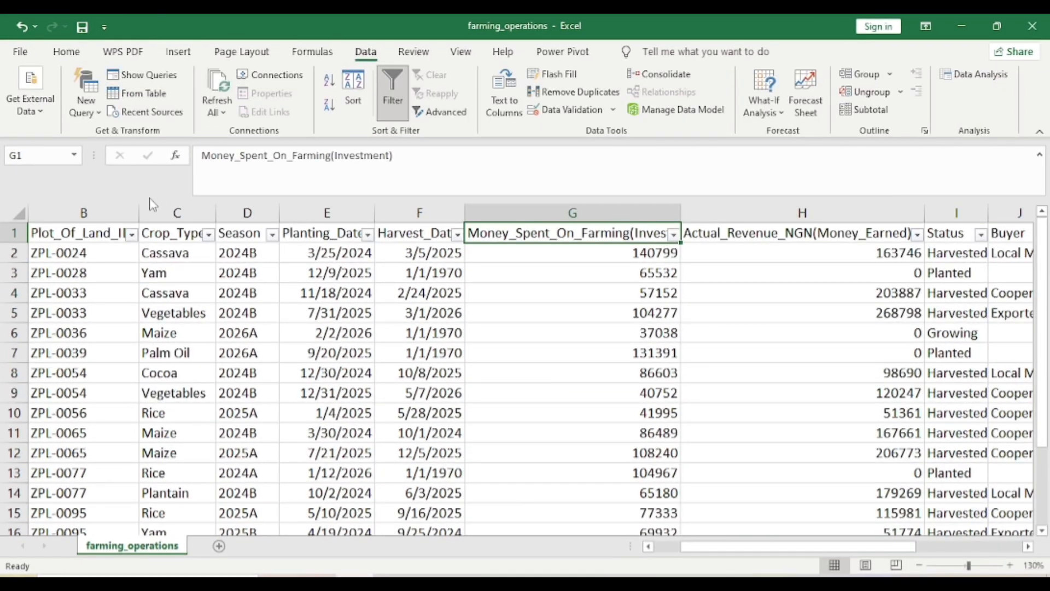
Review the distinct filter values available in the Crop_Type, Status and Buyer columns without filtering any rows
click(200, 233)
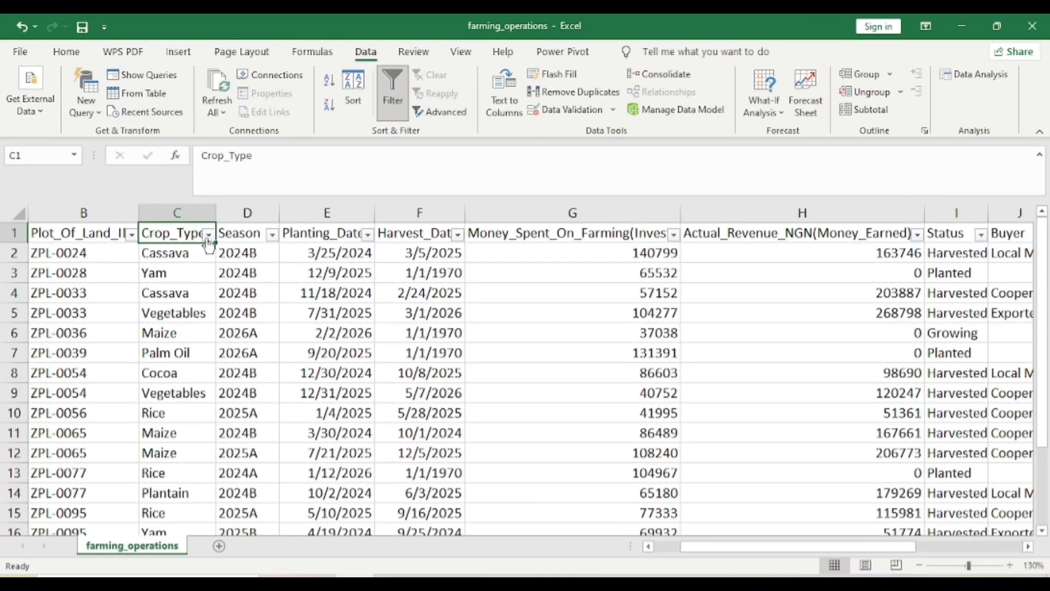
click(208, 235)
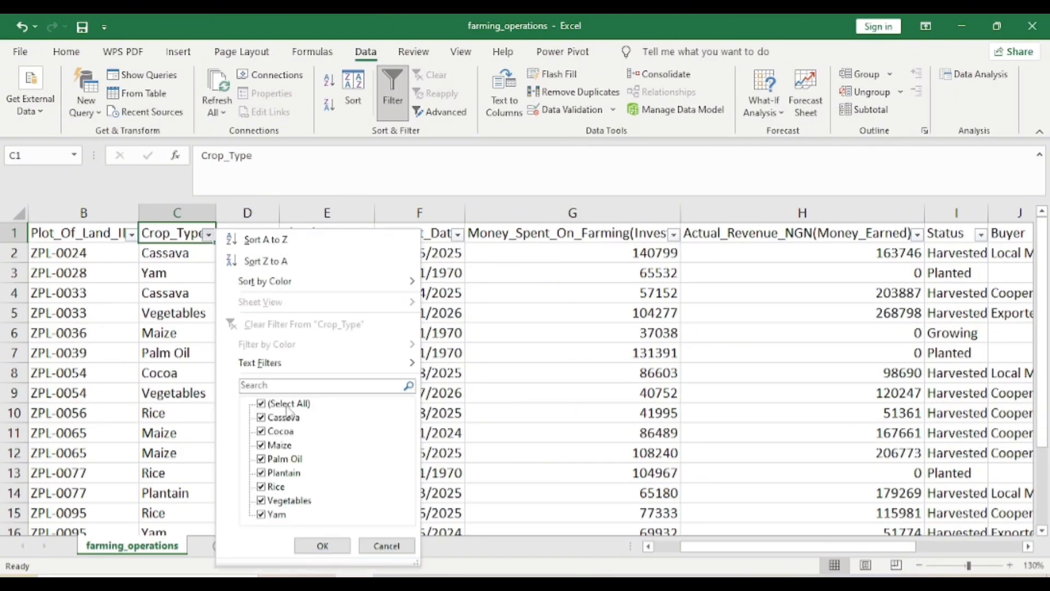
click(321, 546)
scroll(539, 470, right, 2)
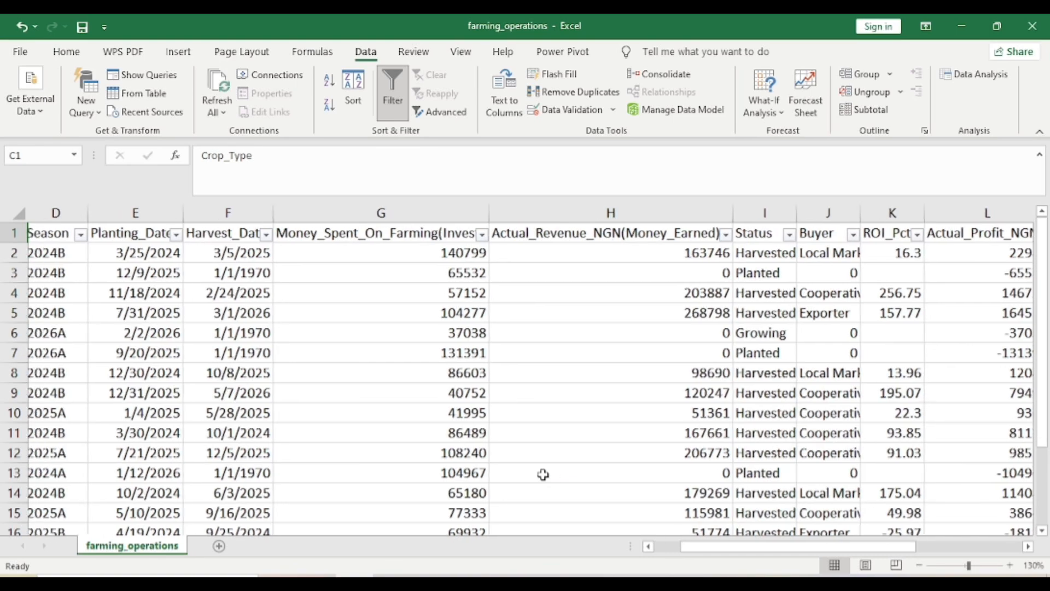
click(793, 235)
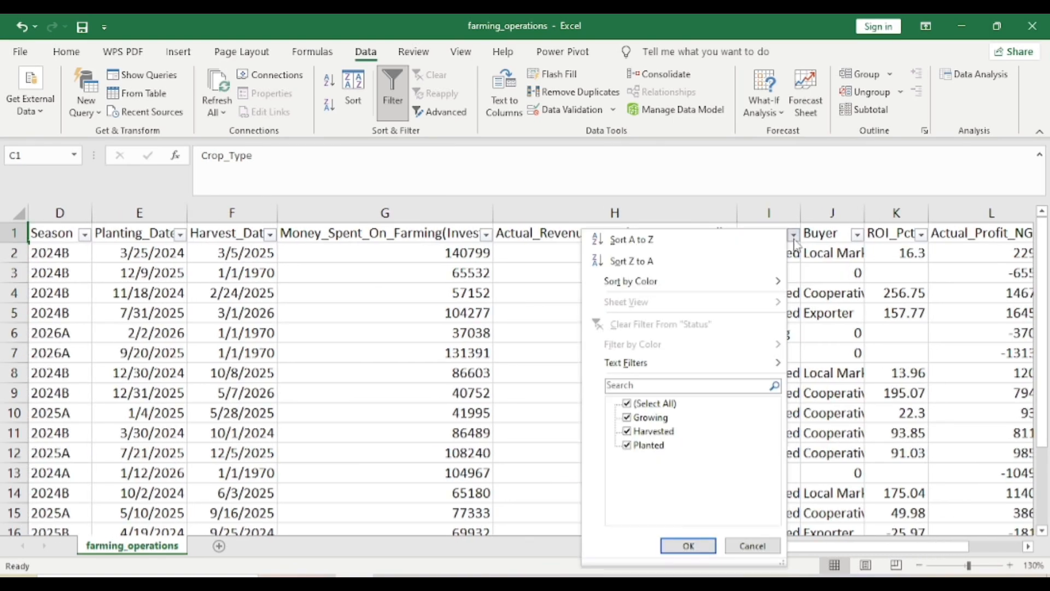
mouse_move(774, 362)
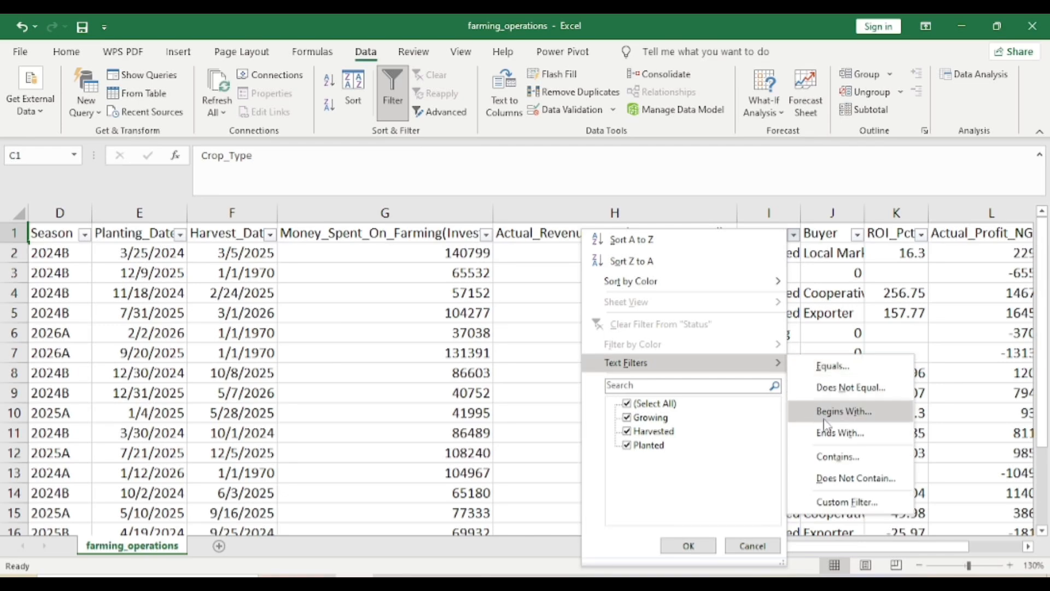
click(745, 546)
scroll(817, 389, right, 2)
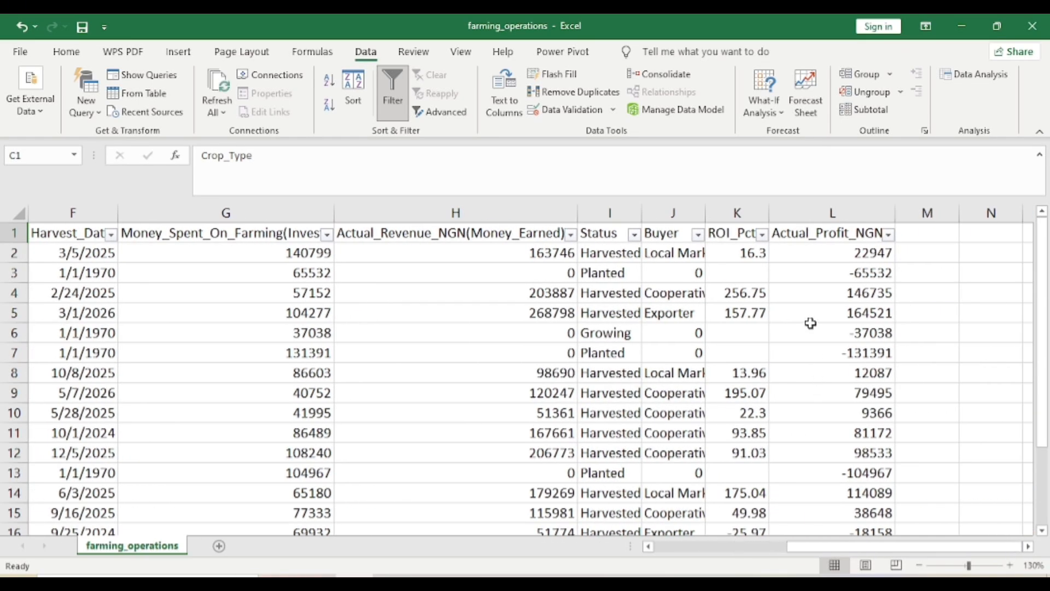
click(698, 234)
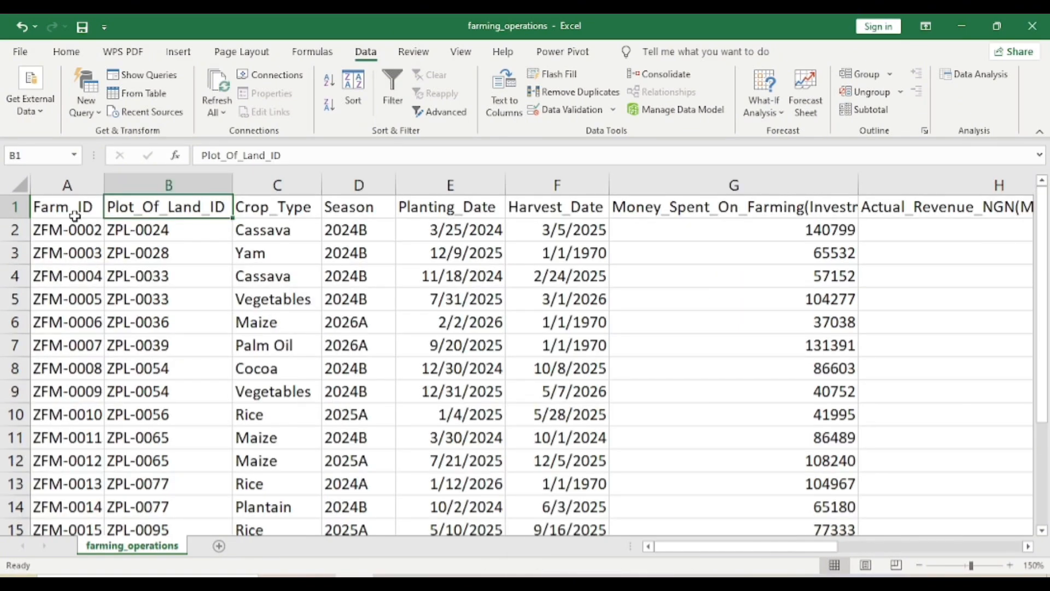
Create a PivotTable on a new worksheet from the whole farming dataset, range A1:L19 including the headers
click(77, 213)
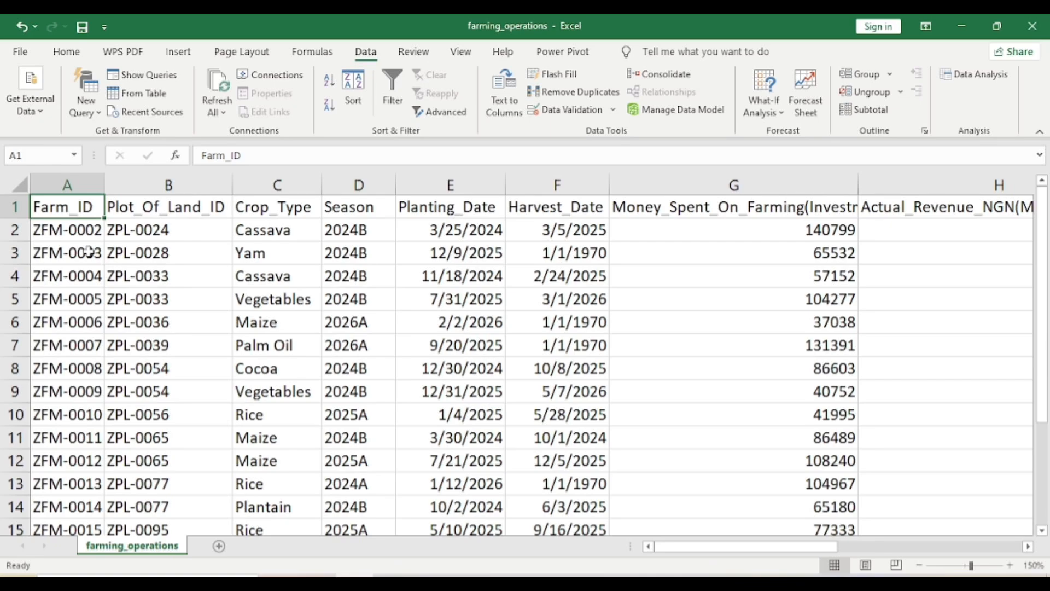
key(ctrl+shift+End)
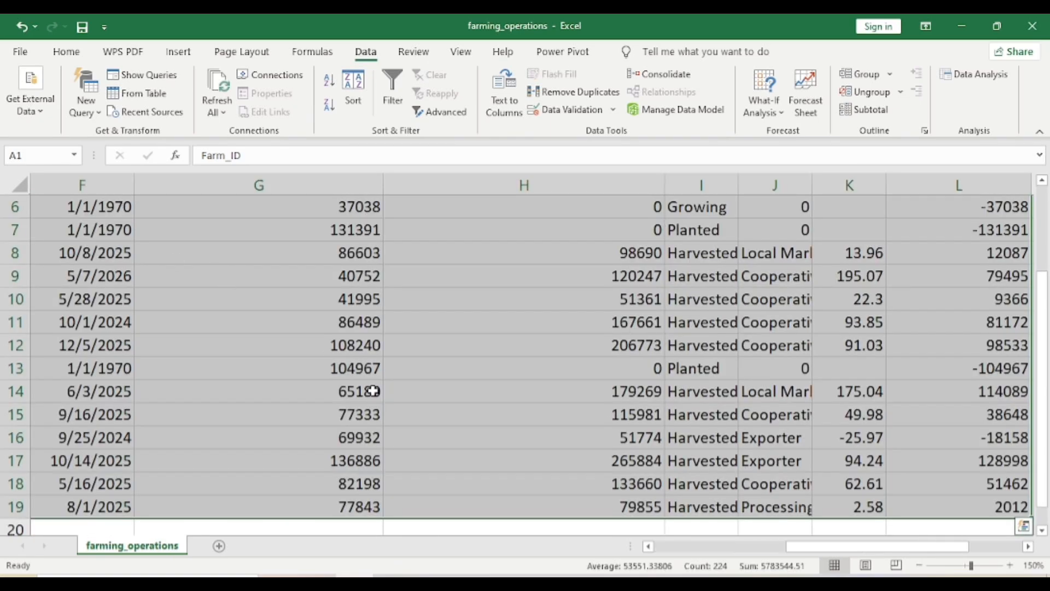
scroll(375, 329, up, 2)
scroll(373, 391, left, 5)
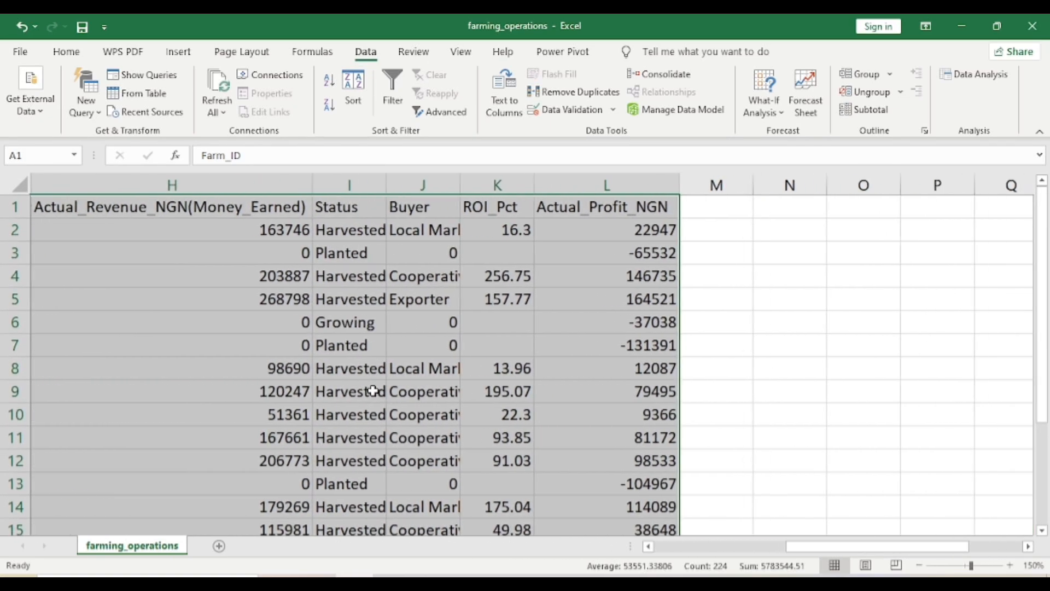
scroll(373, 391, left, 1)
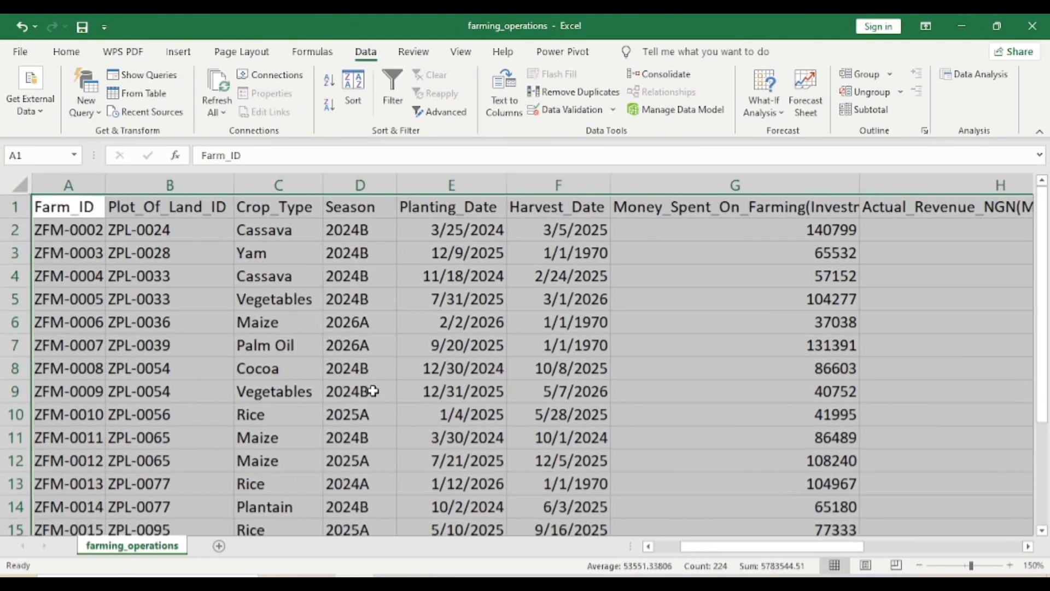
click(178, 53)
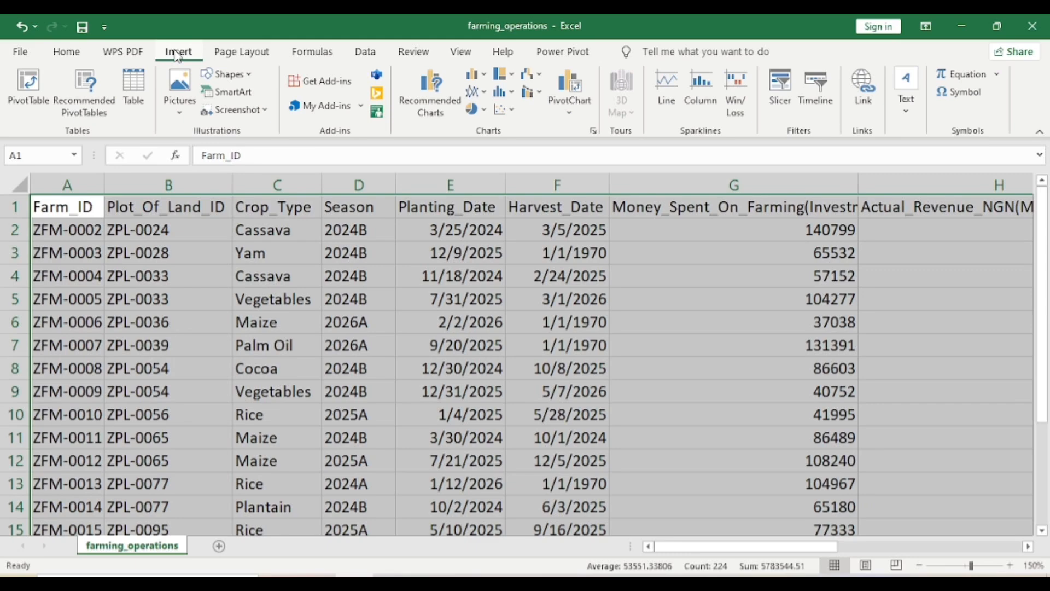
click(29, 86)
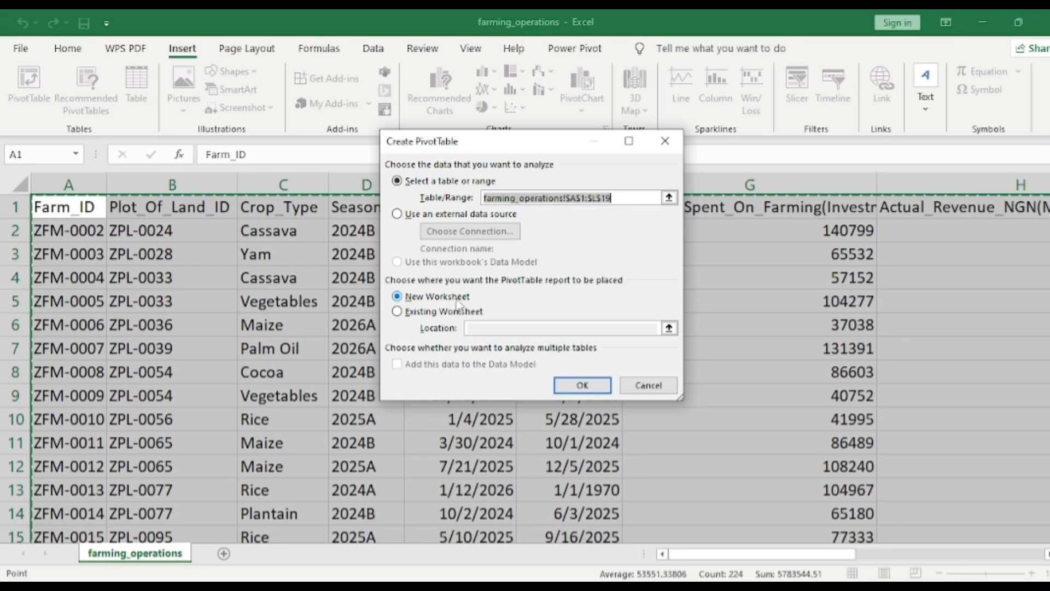
click(583, 386)
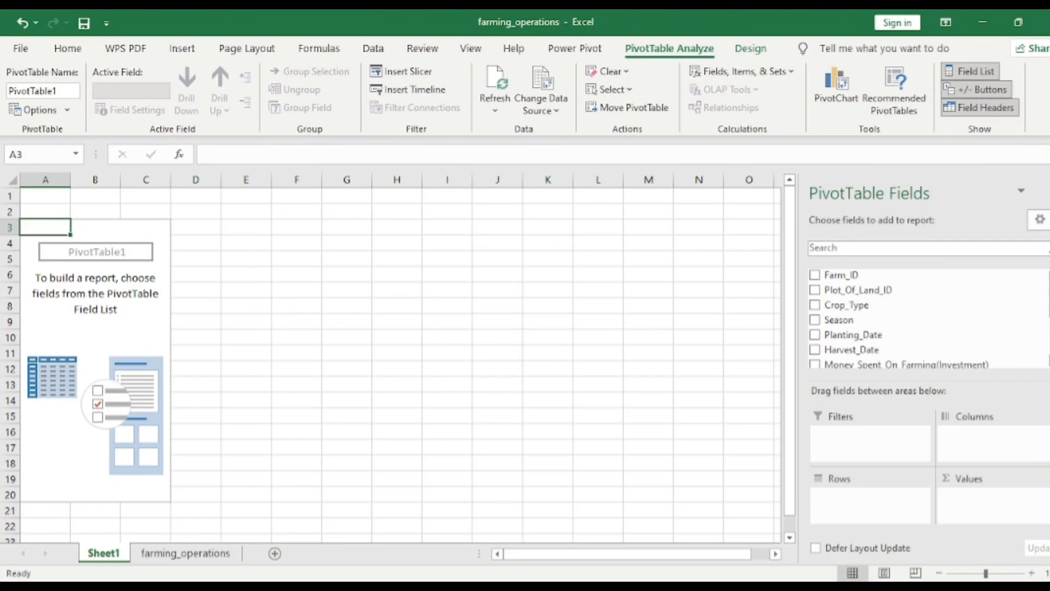
Build the pivot table with Crop_Type as rows and the sum of Actual_Revenue_NGN(Money_Earned) as values
scroll(937, 350, down, 1)
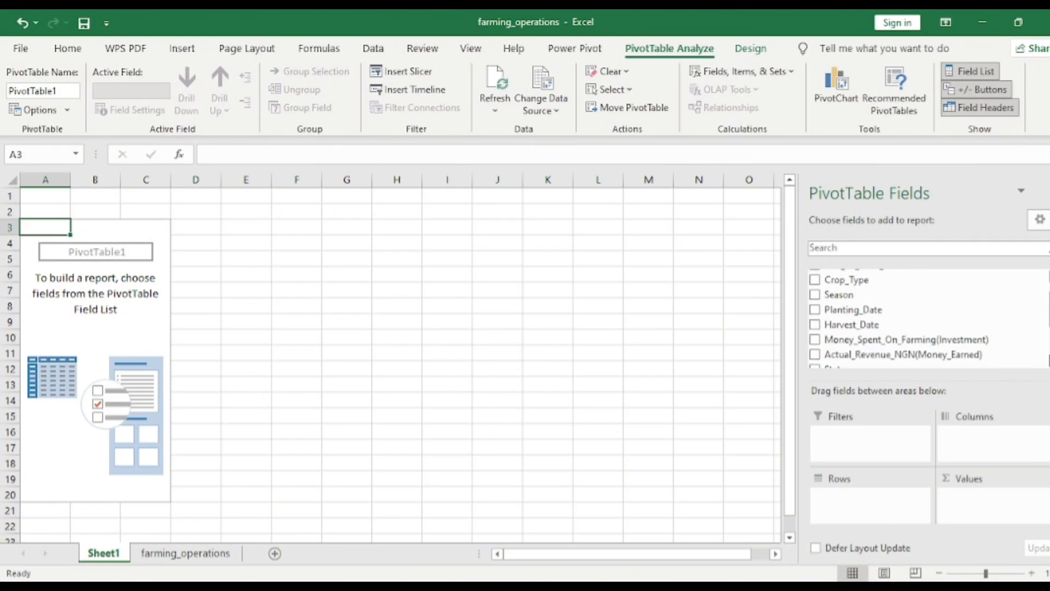
scroll(924, 318, down, 3)
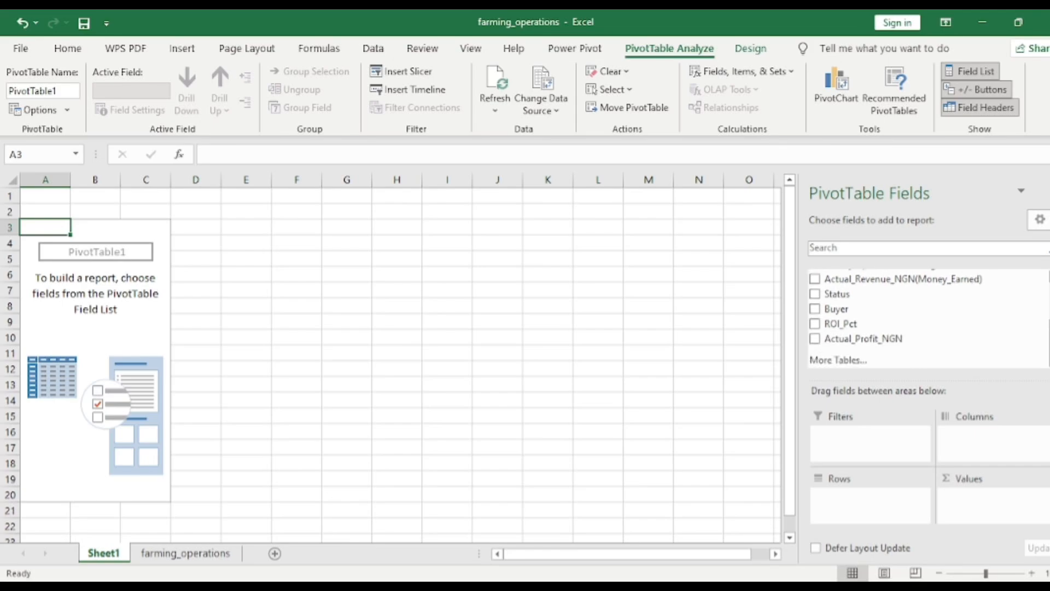
scroll(927, 317, up, 1)
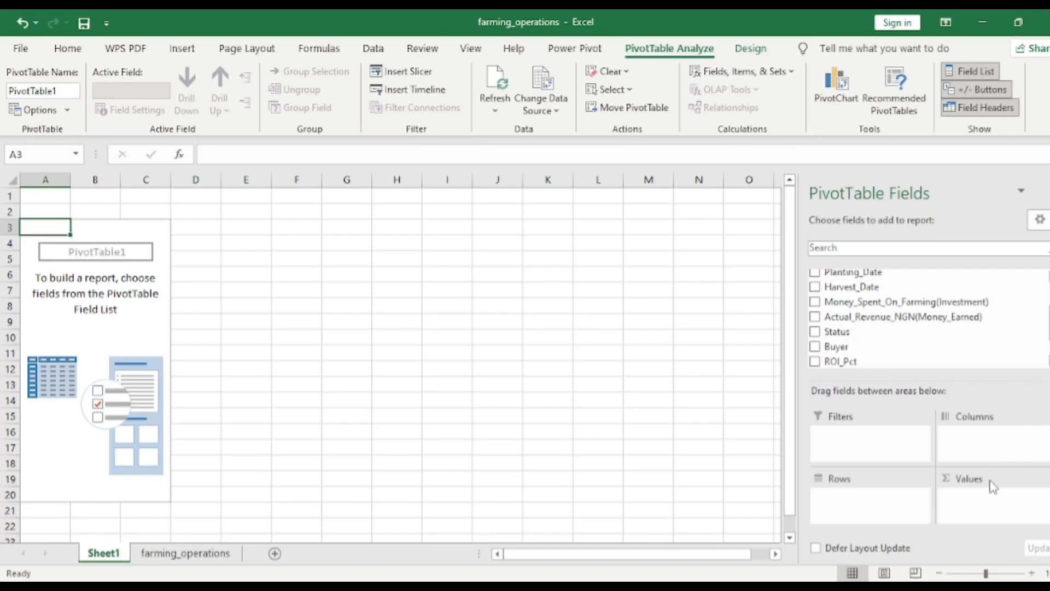
click(963, 493)
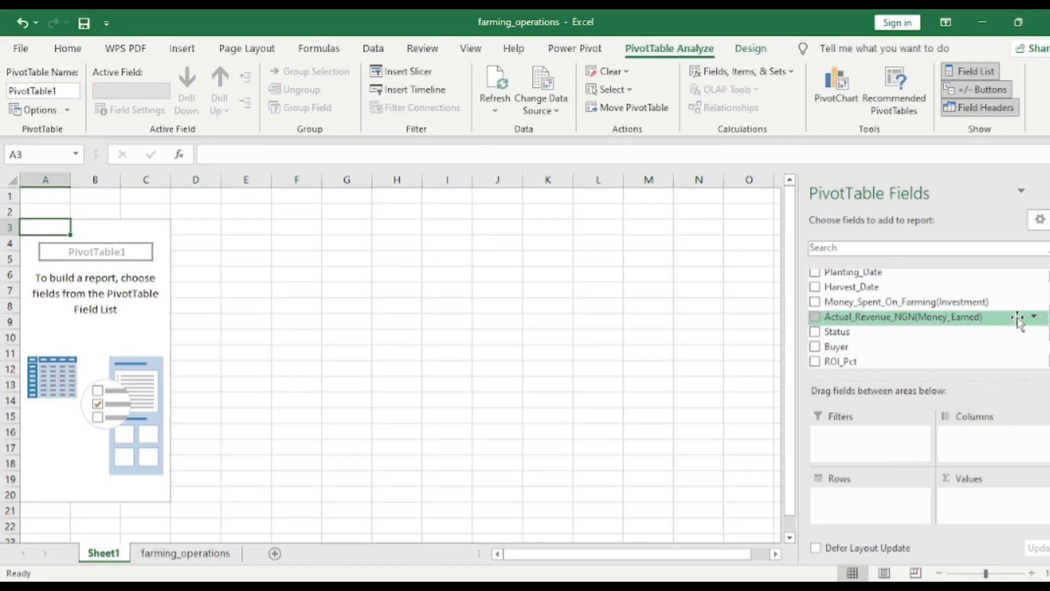
scroll(930, 318, up, 3)
scroll(924, 320, up, 1)
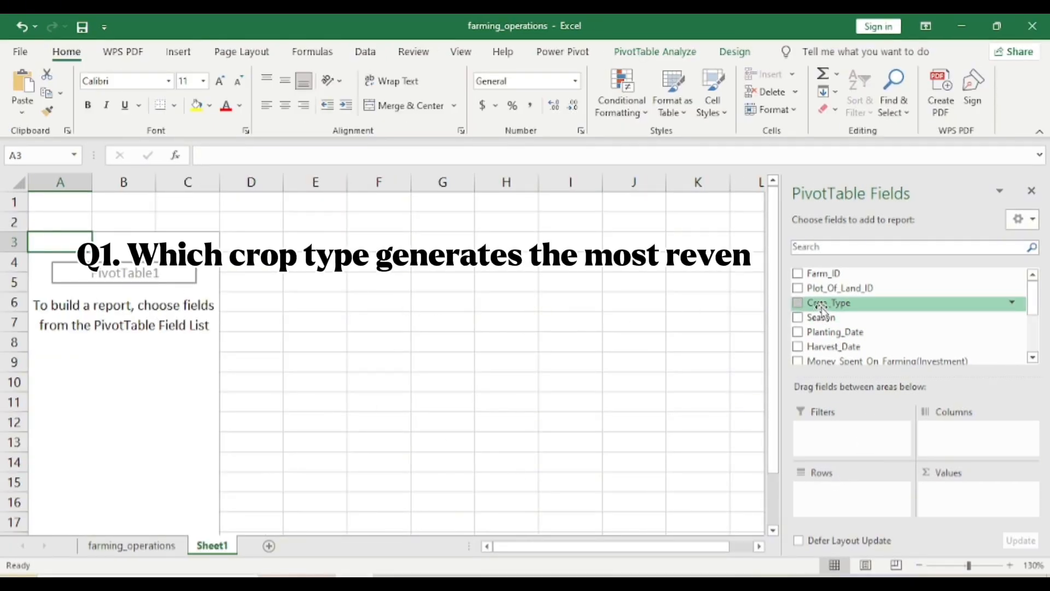
drag(827, 308, 832, 495)
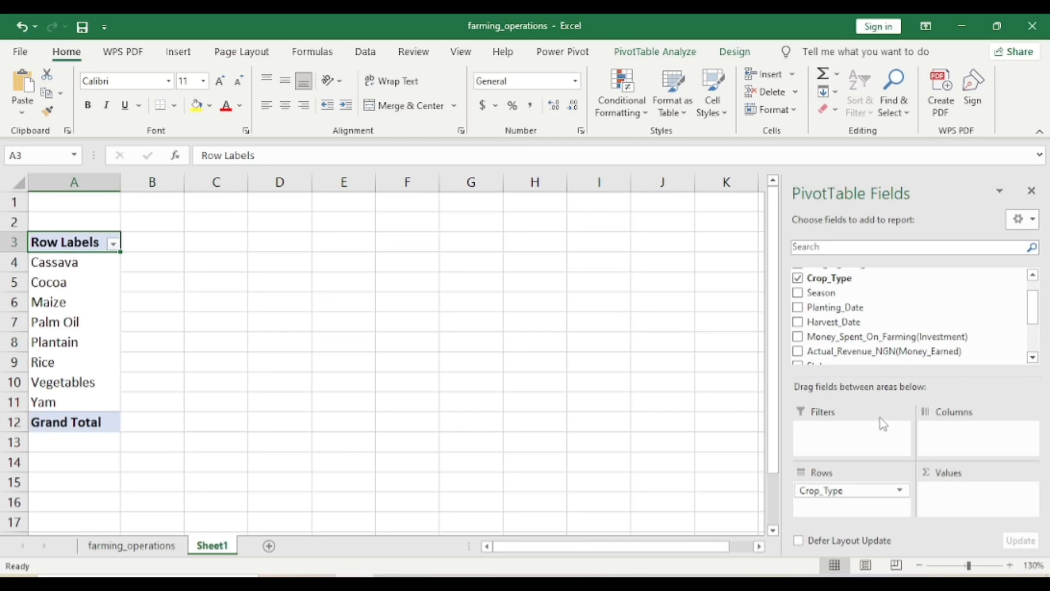
scroll(874, 337, down, 1)
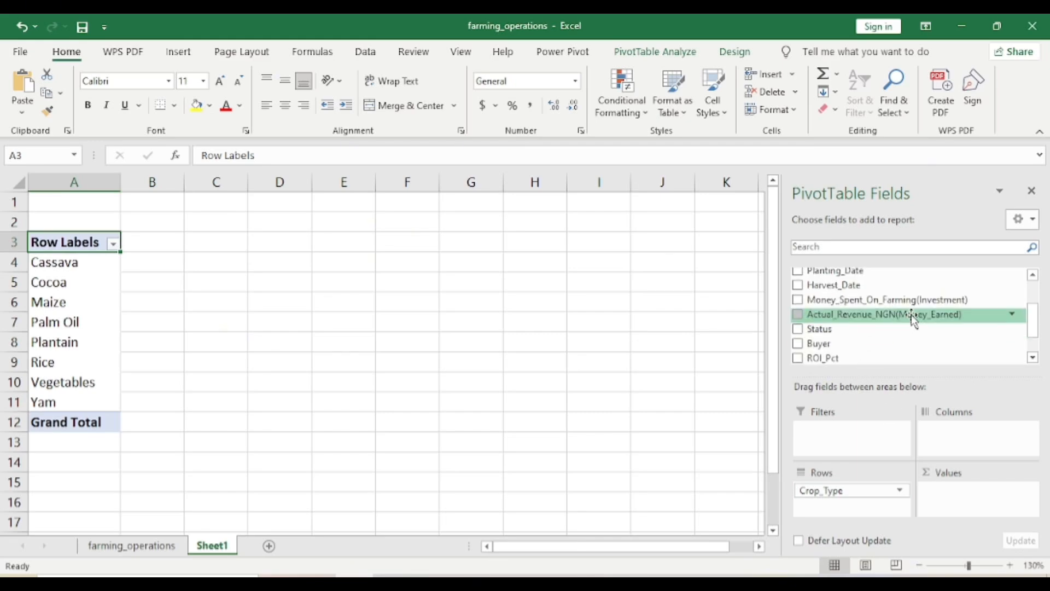
drag(912, 320, 979, 501)
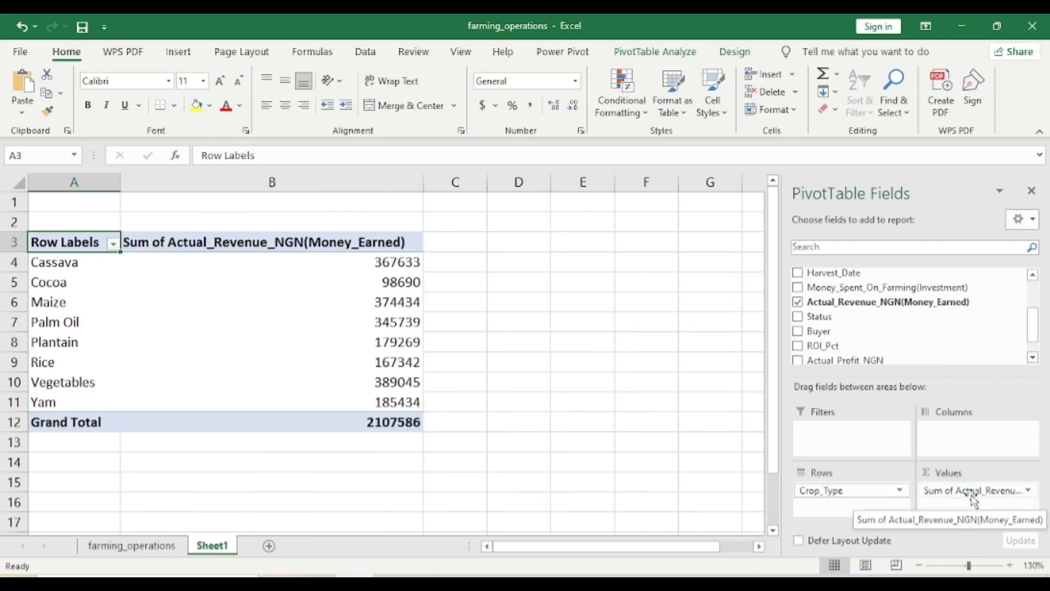
Sort the crop types by revenue from largest to smallest and rename the revenue heading Highest_Revenue_NGN(Money_Earned)
click(398, 266)
right_click(399, 266)
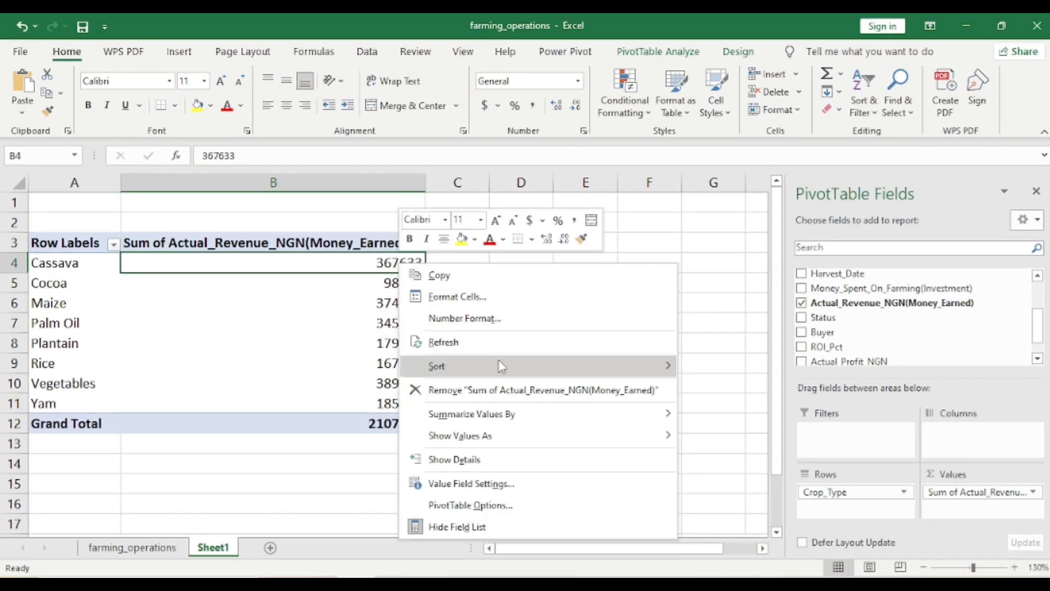
mouse_move(666, 365)
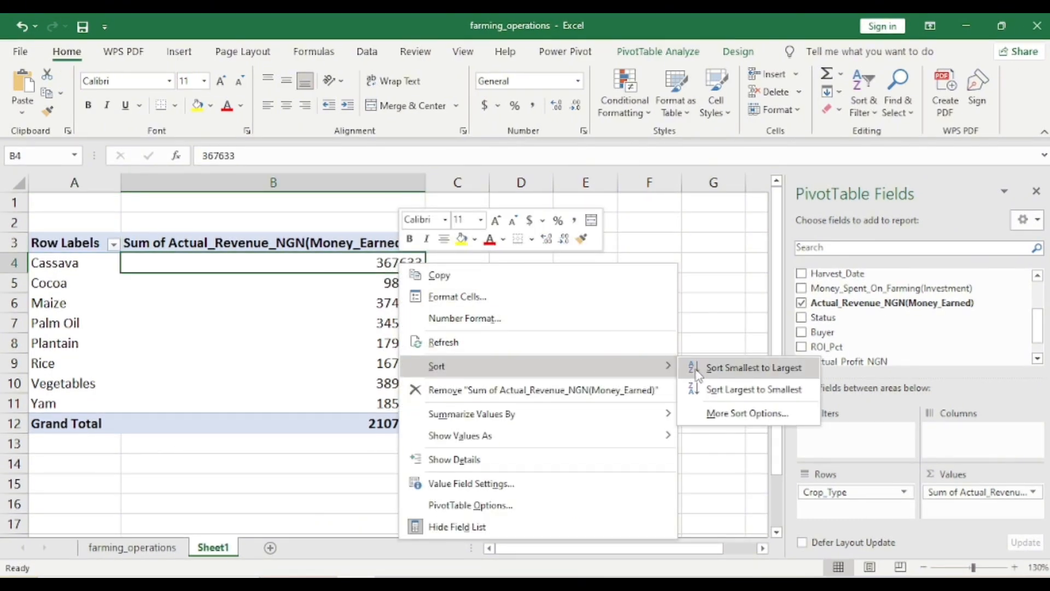
click(735, 389)
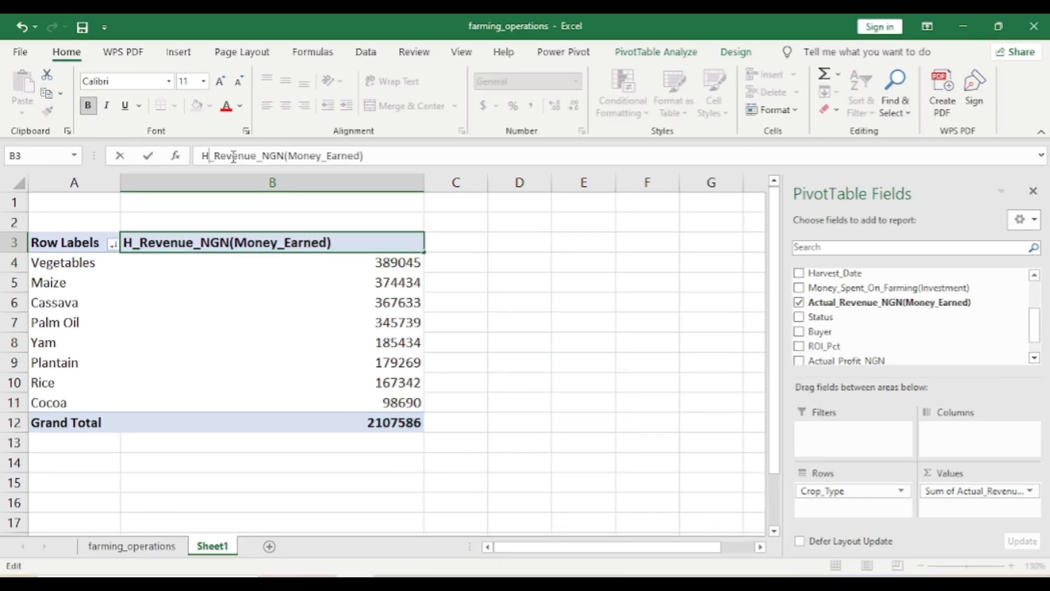
text(ighest)
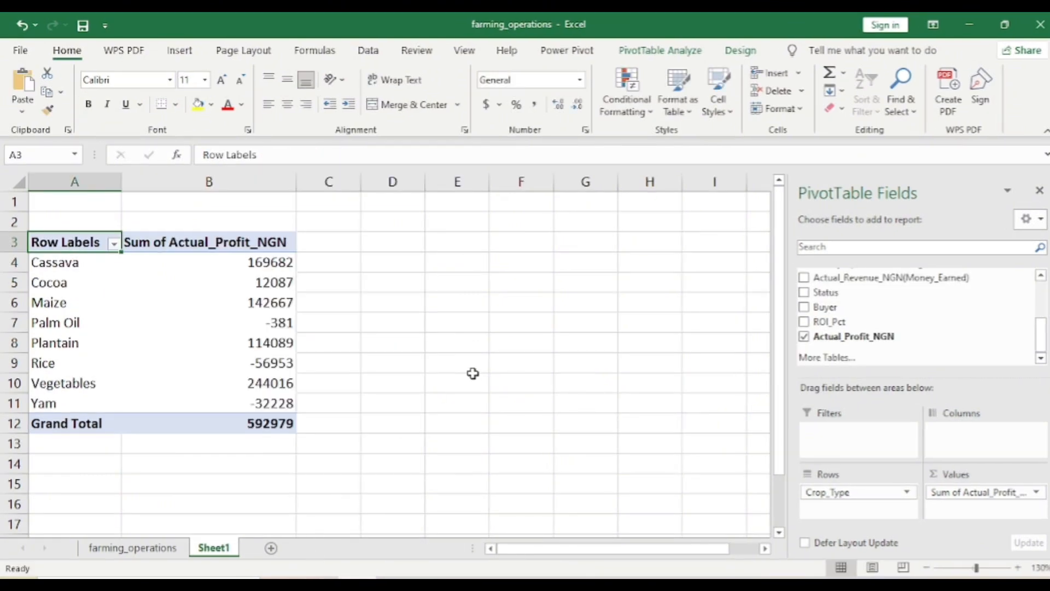
Take Actual_Profit_NGN out of the pivot values, add it back as a sum, and rename its heading Highest_Profit_NGN
drag(949, 492, 904, 301)
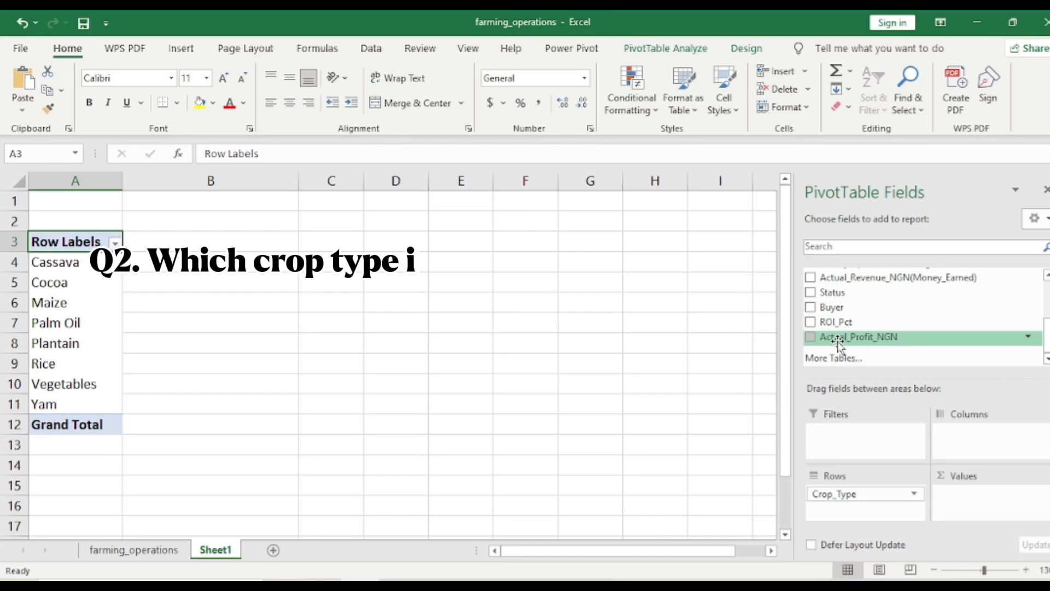
drag(840, 338, 974, 499)
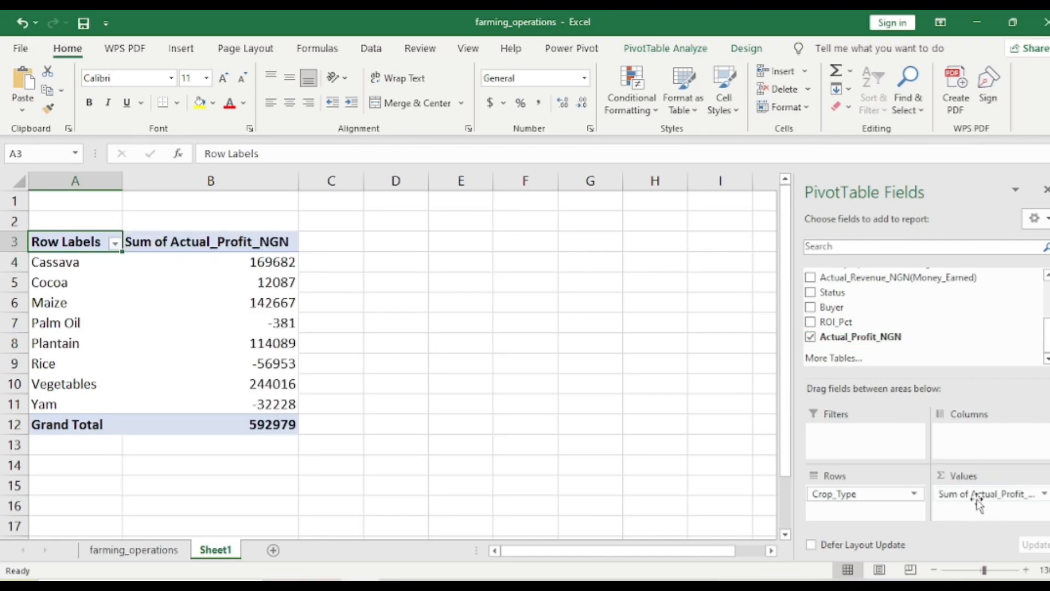
click(170, 244)
drag(205, 154, 258, 153)
text(Hi)
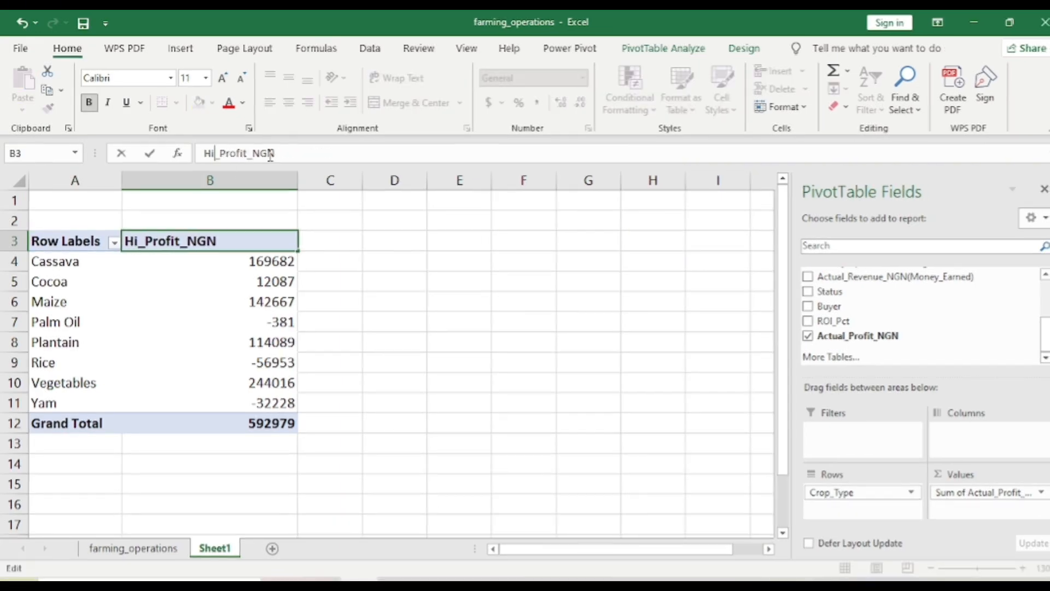
text(ghe)
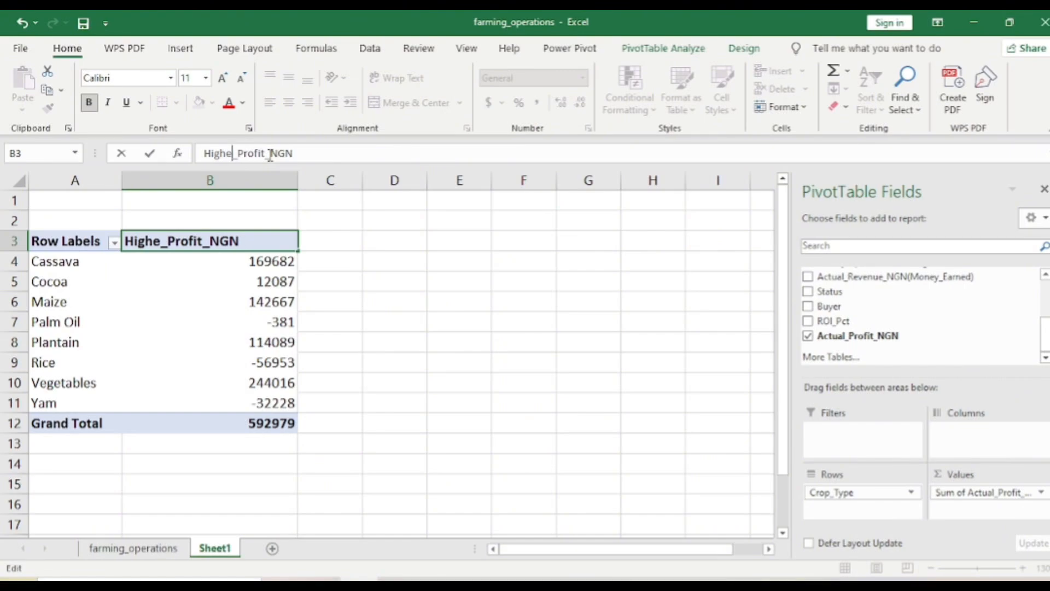
text(st)
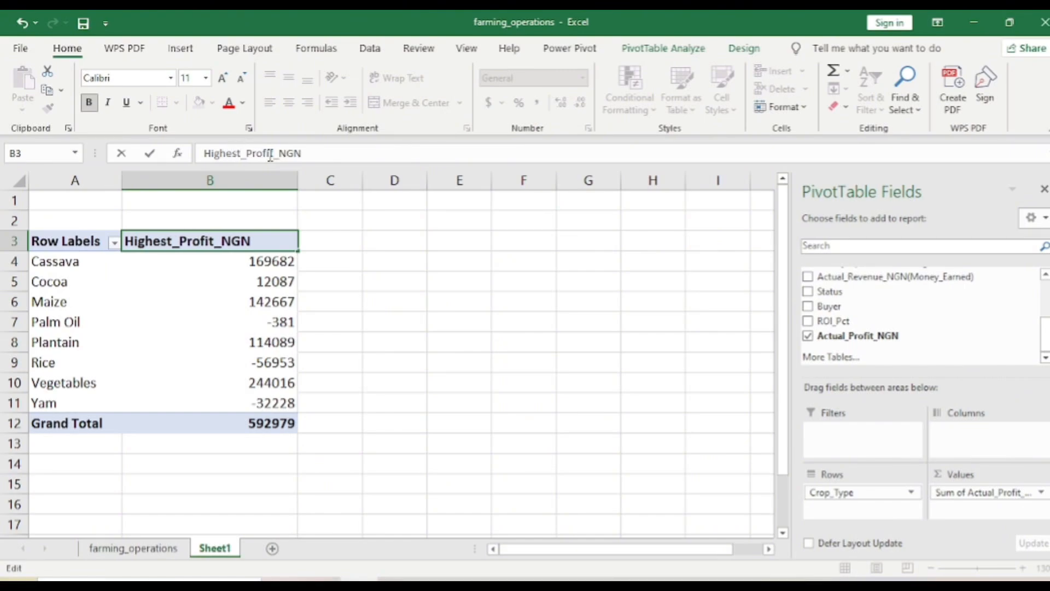
Sort the crop types by Highest_Profit_NGN from largest to smallest
click(270, 262)
right_click(271, 263)
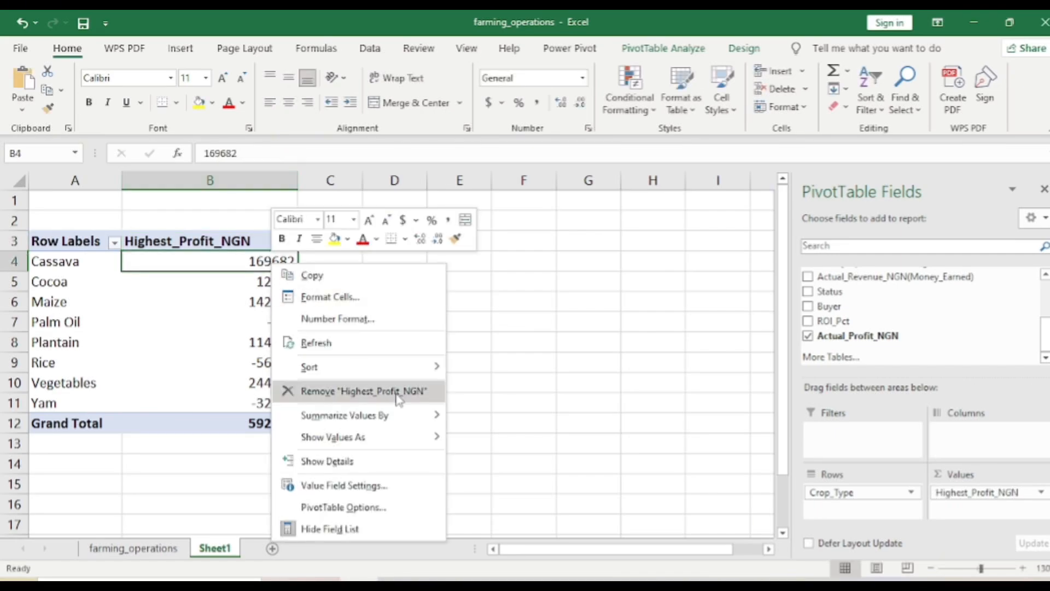
mouse_move(439, 373)
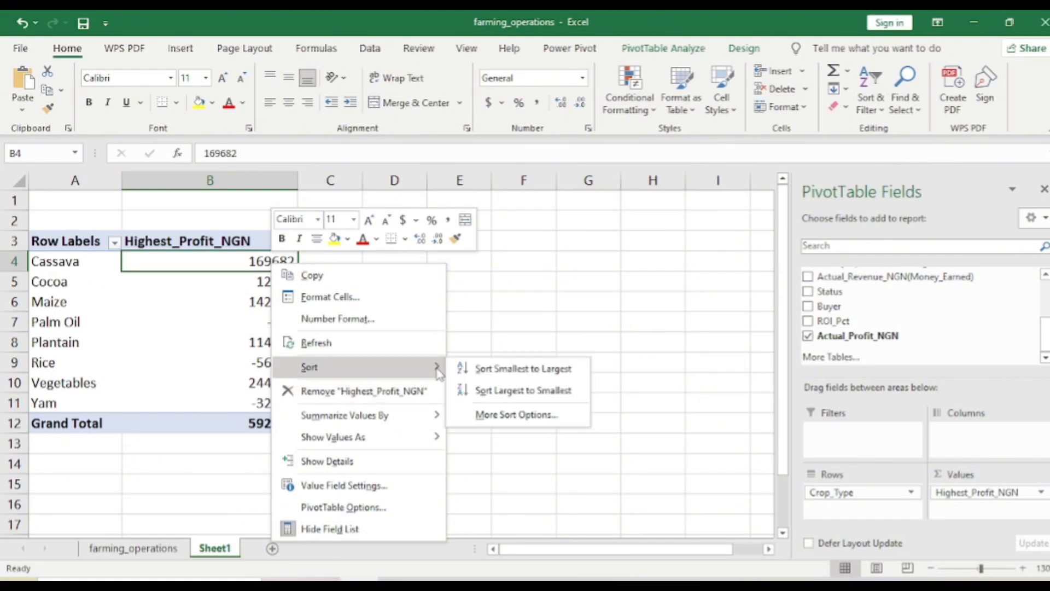
click(488, 391)
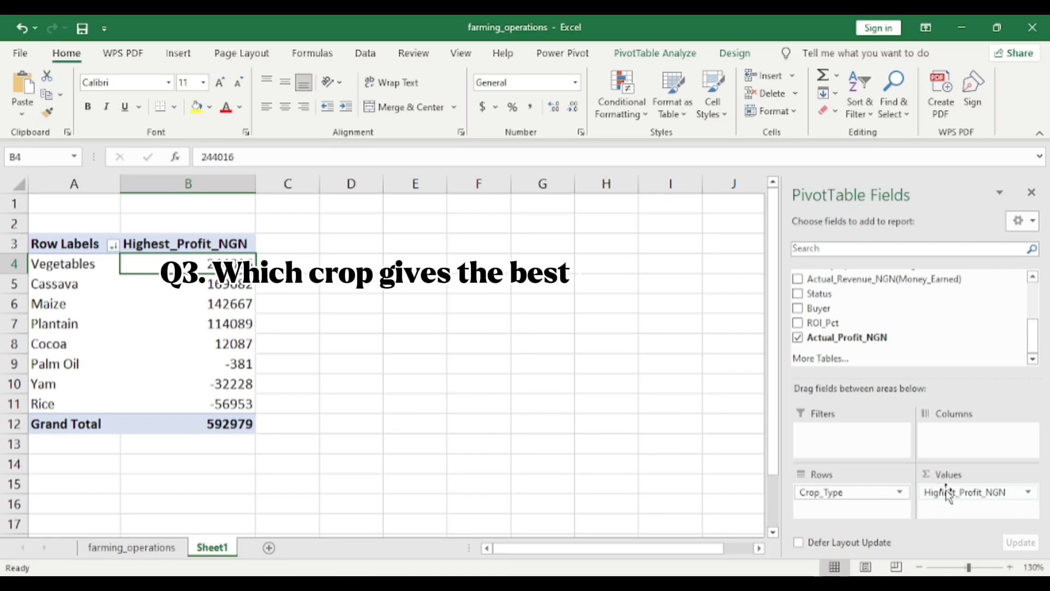
Replace the profit values in the crop pivot table with the sum of ROI_Pct
drag(948, 495, 875, 282)
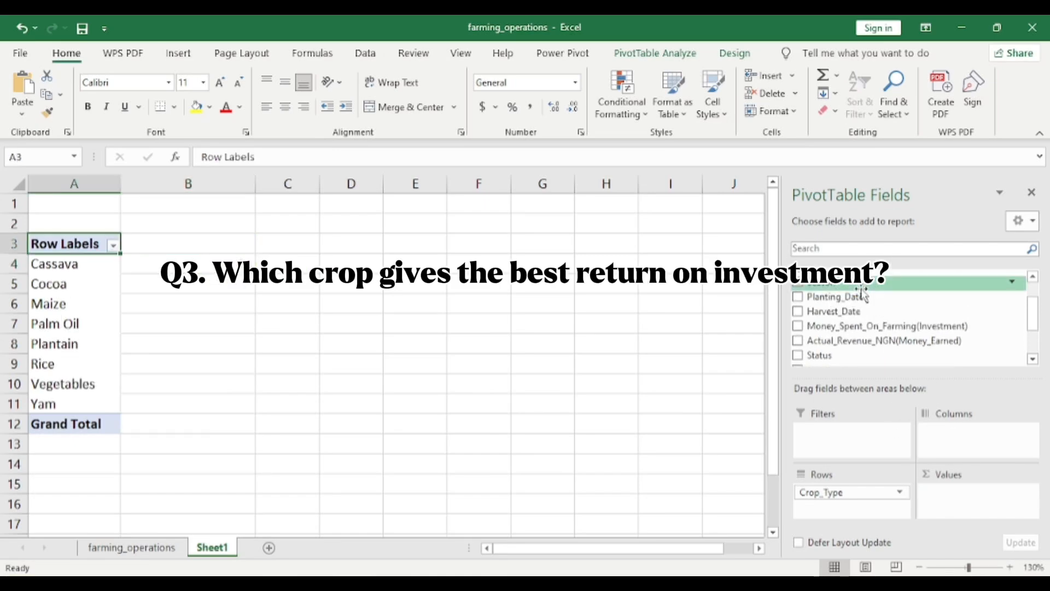
scroll(879, 344, down, 1)
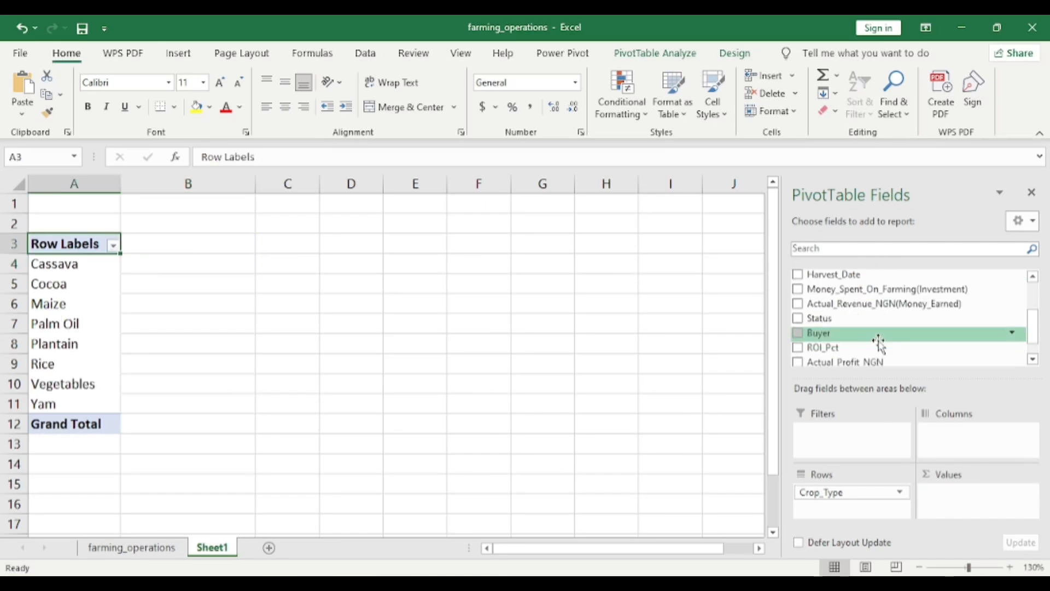
scroll(879, 344, down, 1)
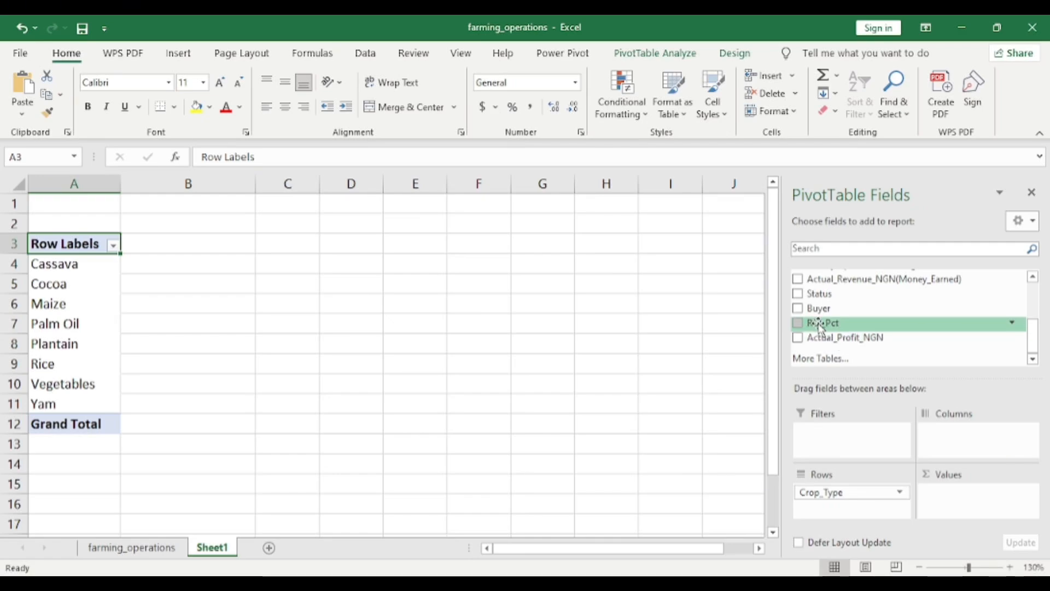
drag(819, 325, 1031, 500)
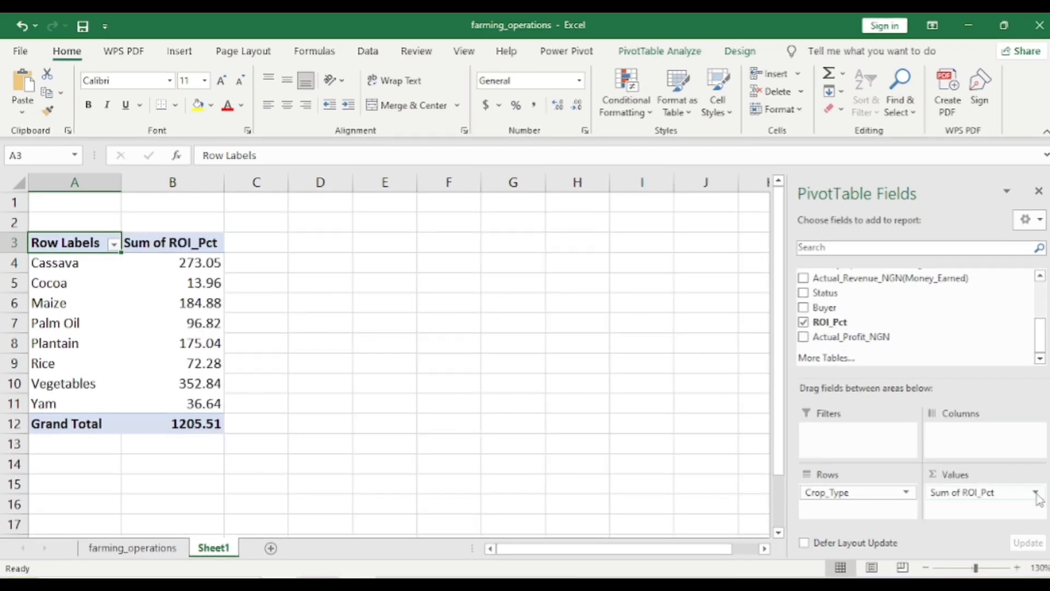
Summarize the ROI_Pct values in the crop pivot table by Average instead of Sum
click(1036, 493)
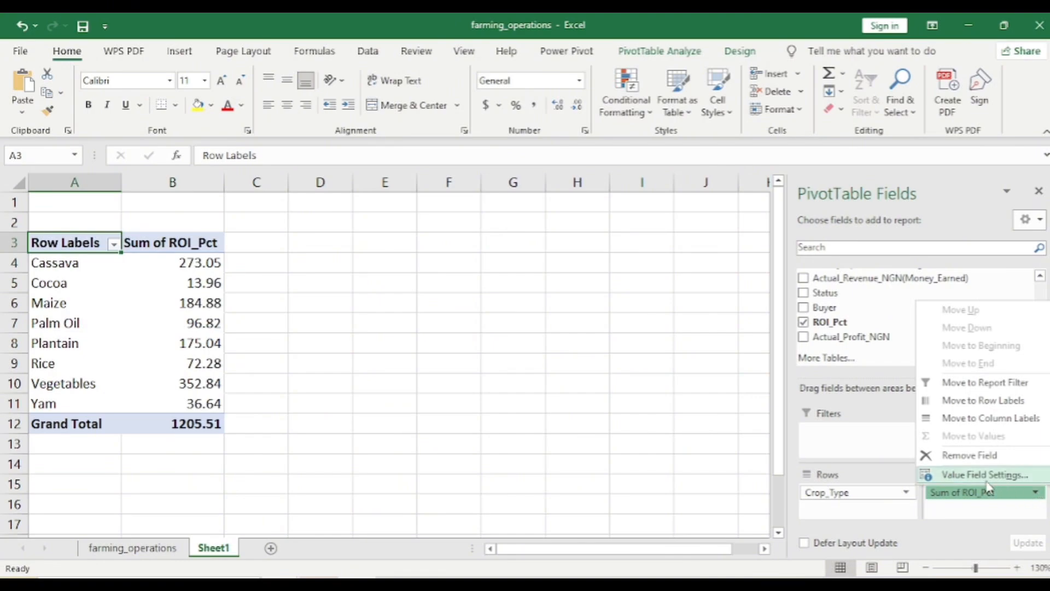
click(944, 476)
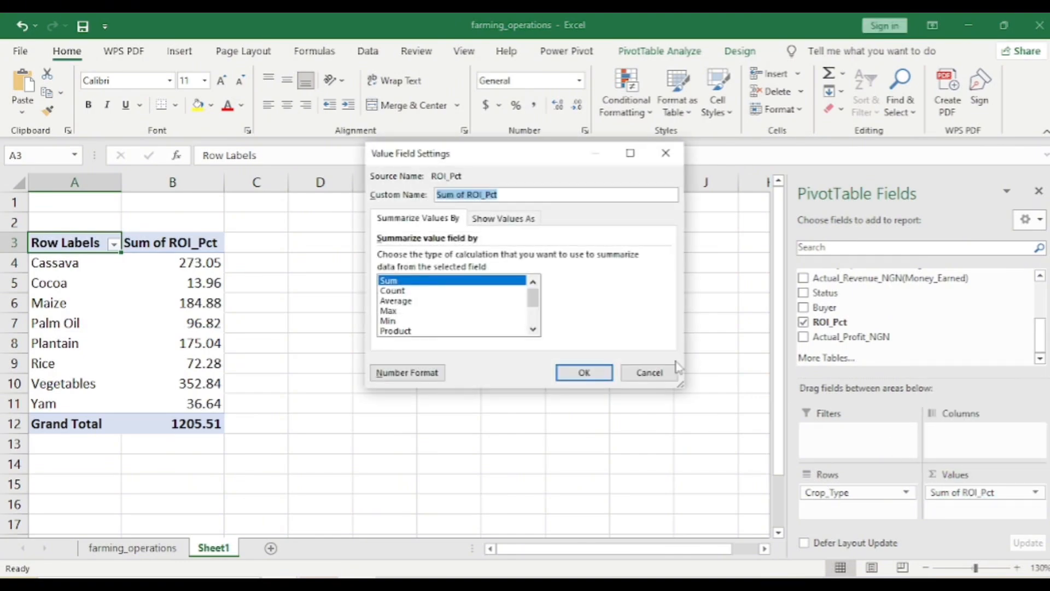
click(409, 302)
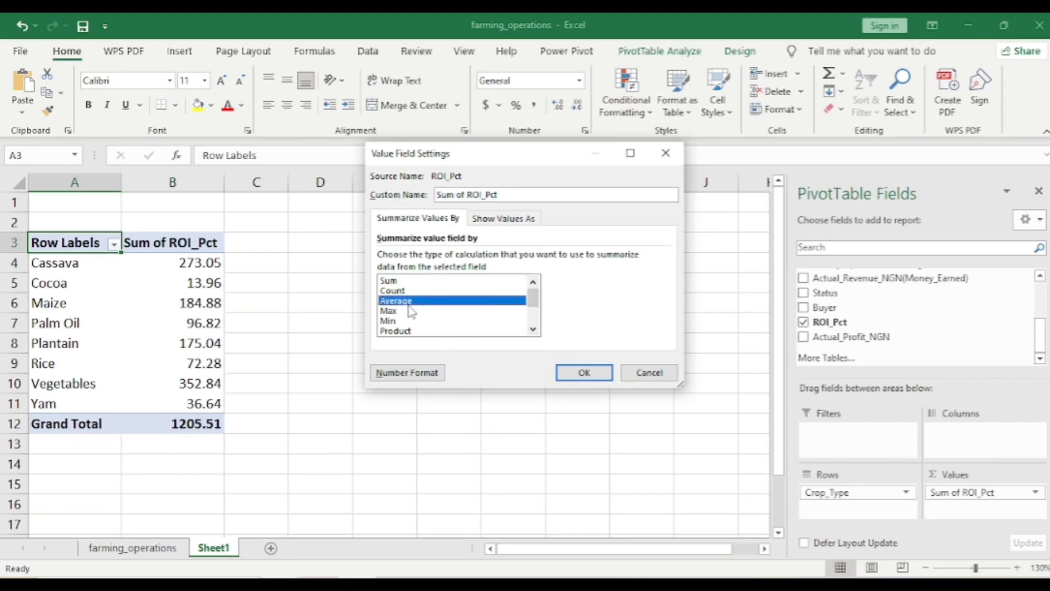
click(571, 376)
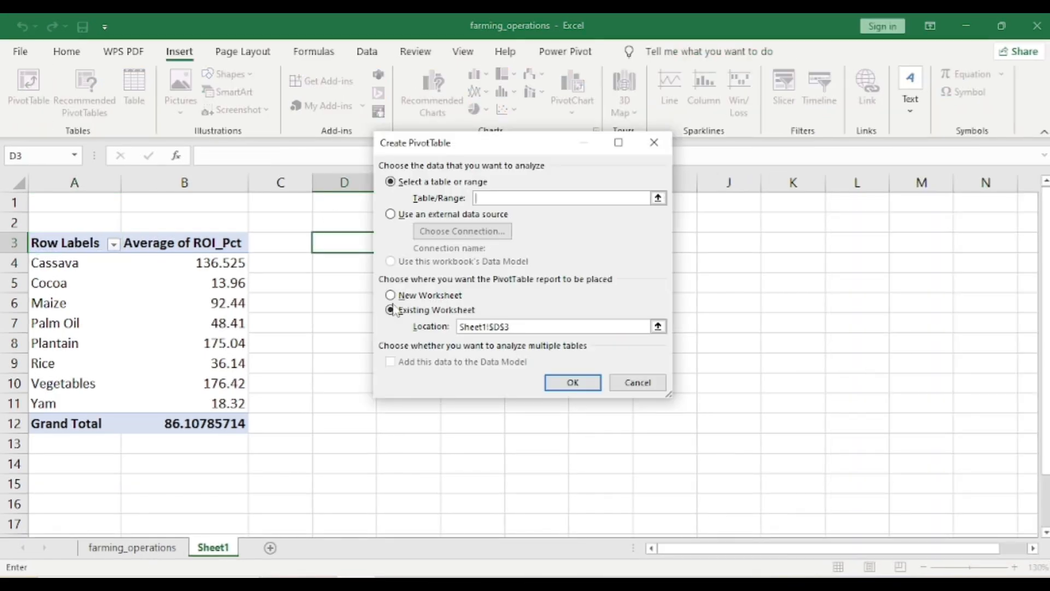
Create a second PivotTable at cell D3 of Sheet1 from the farming_operations range A1:L19
click(658, 198)
click(132, 547)
click(69, 208)
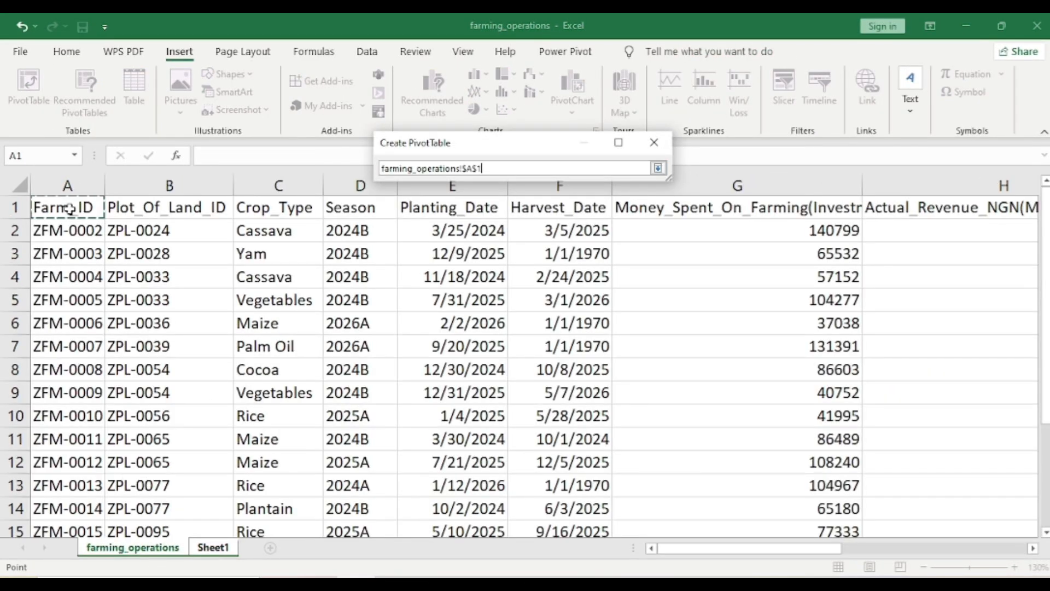
key(ctrl+shift+Right)
key(ctrl+shift+Down)
scroll(369, 322, up, 2)
scroll(369, 322, left, 1)
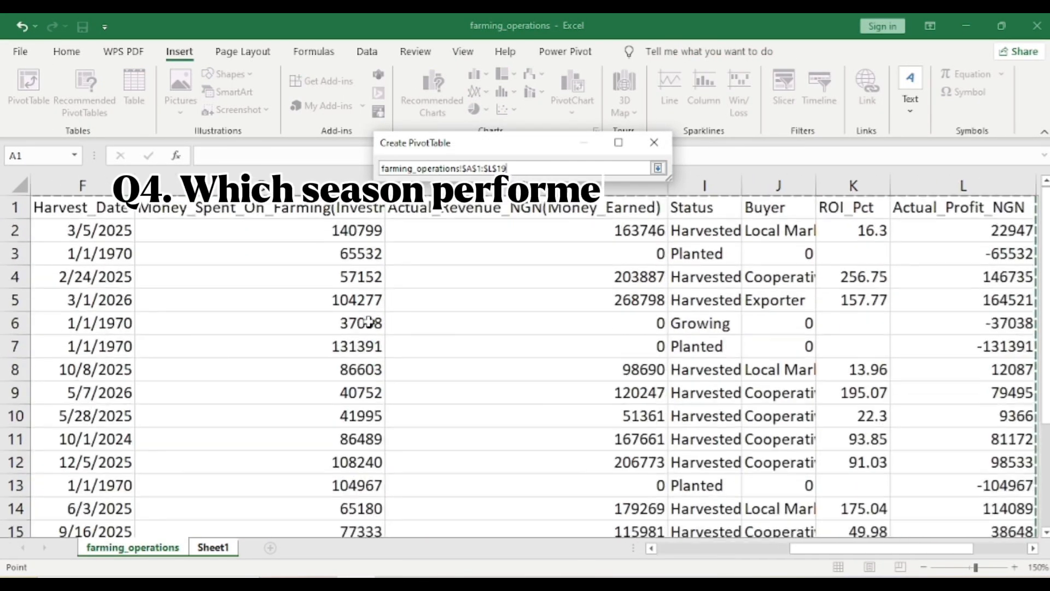
click(658, 168)
click(572, 381)
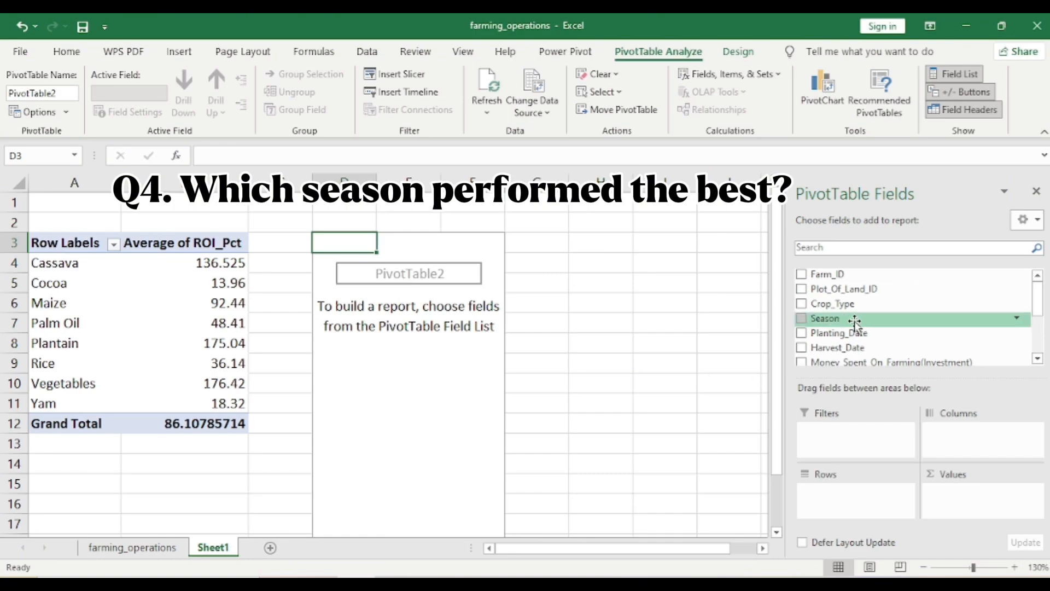
Build the second pivot table with Season as rows and the sums of Money_Spent_On_Farming(Investment) and Actual_Revenue_NGN(Money_Earned) as values
drag(851, 319, 840, 507)
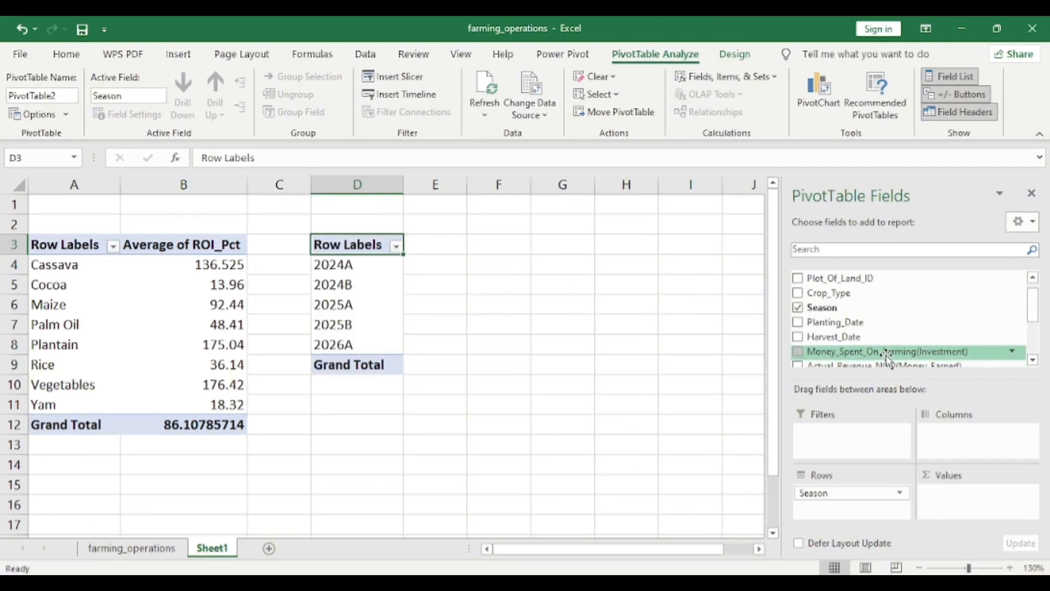
scroll(886, 355, down, 1)
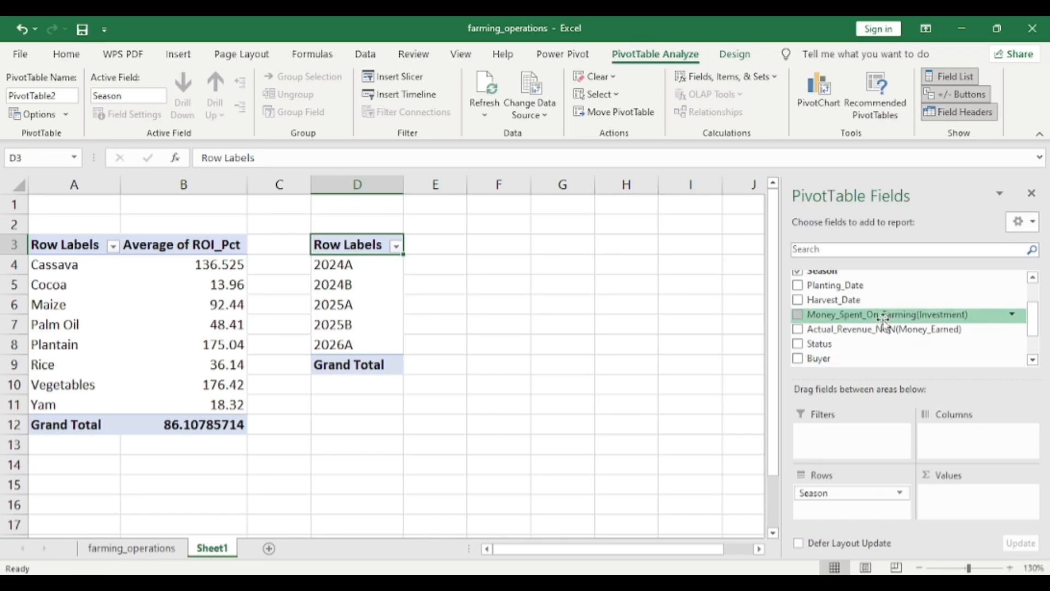
drag(884, 320, 976, 498)
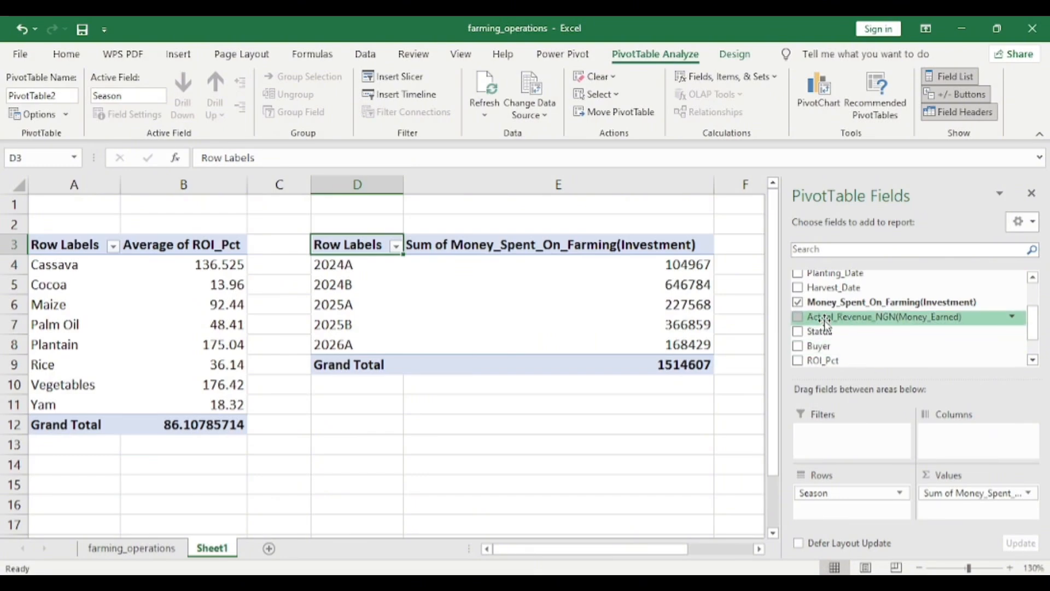
drag(826, 323, 981, 517)
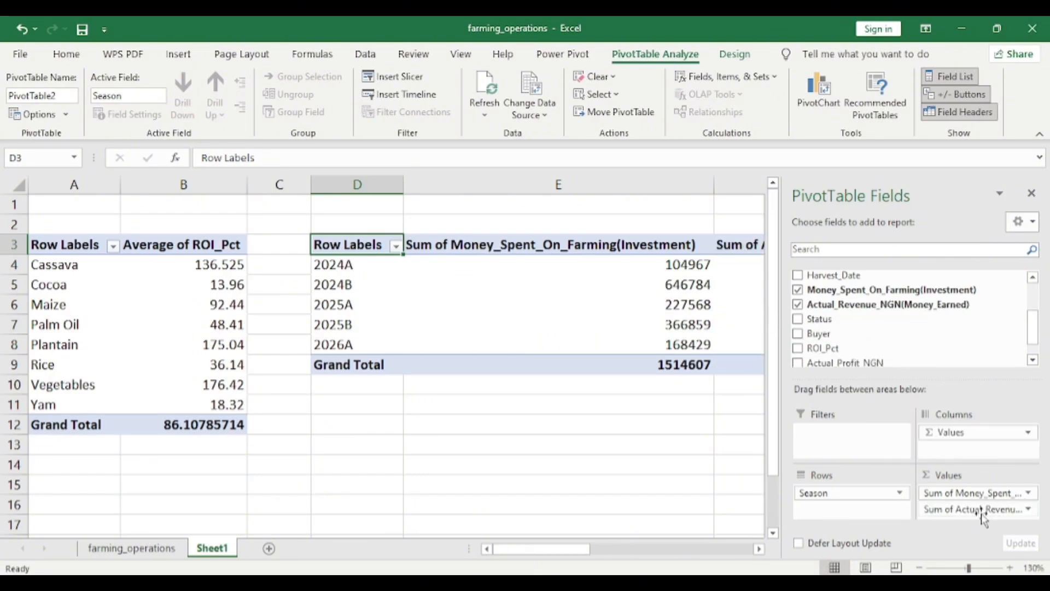
scroll(167, 245, right, 3)
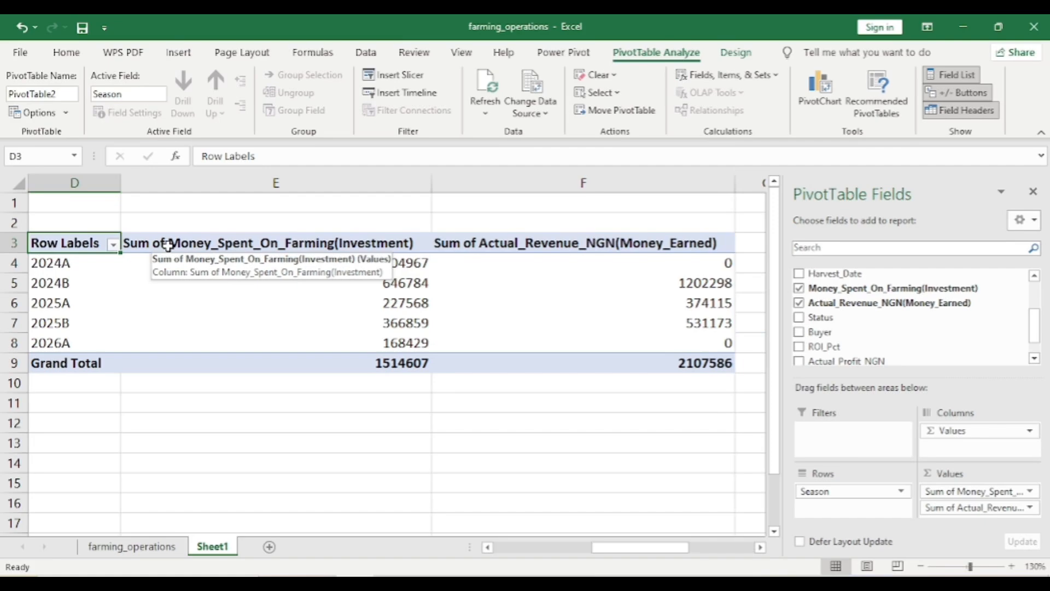
click(167, 245)
click(238, 157)
key(BackSpace)
key(BackSpace)
key(BackSpace)
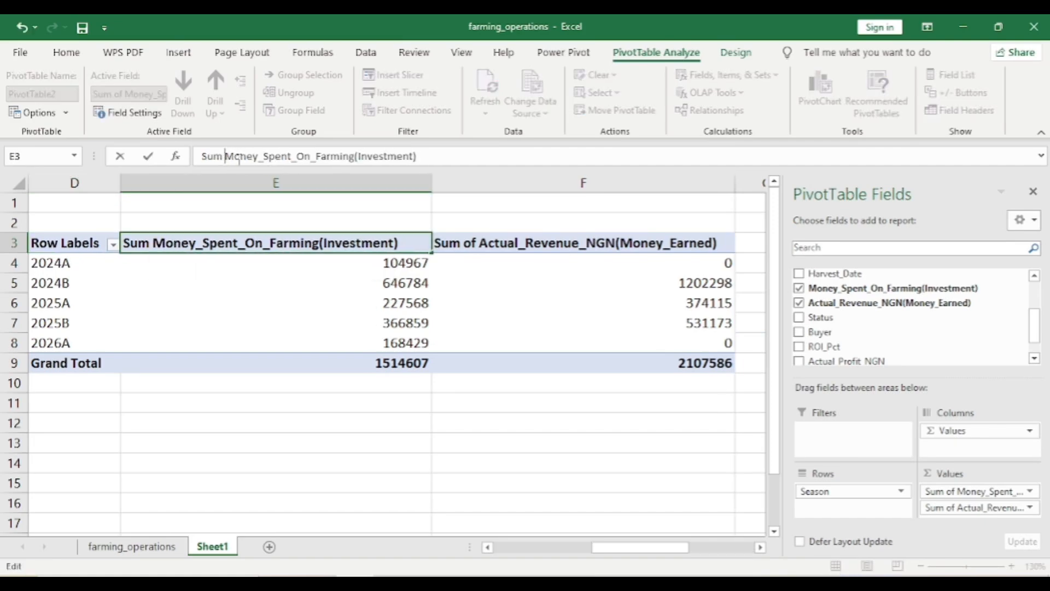
key(BackSpace)
key(BackSpace)
key(BackSpace)
key(BackSpace)
key(Escape)
Sort the seasons by Money_Spent_On_Farming(Investment) from largest to smallest
click(413, 263)
right_click(415, 267)
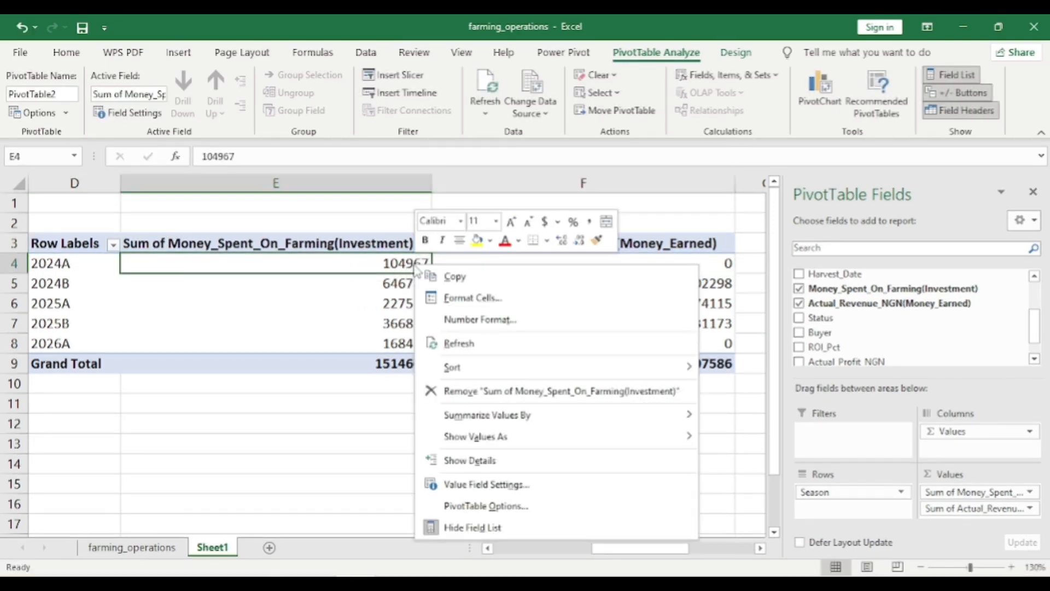
mouse_move(567, 368)
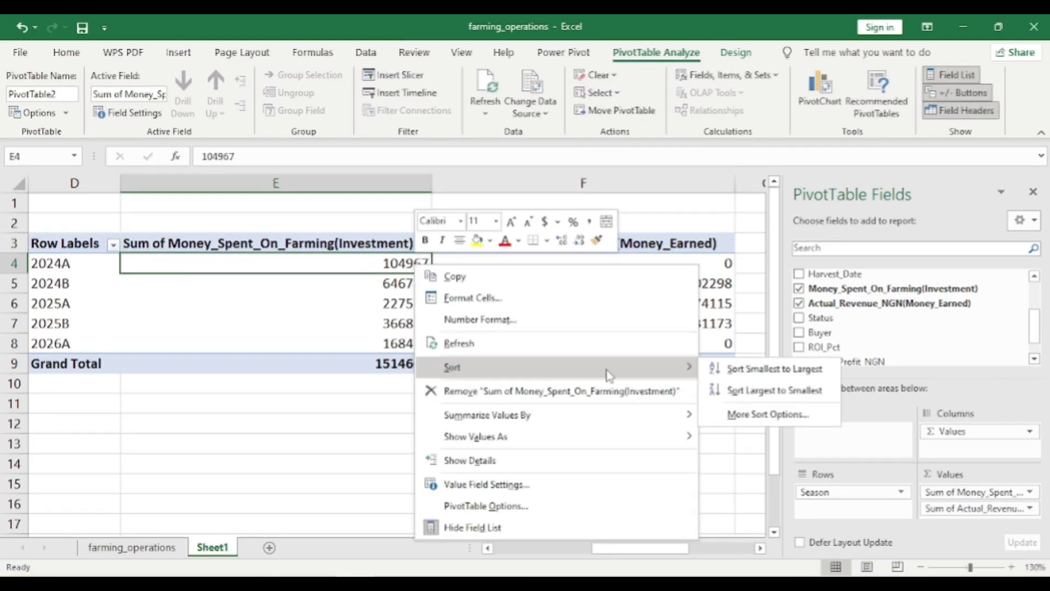
click(740, 391)
Rename the season pivot's investment heading Best_Money_Spent_On_Farming(Investment)
click(263, 243)
click(237, 157)
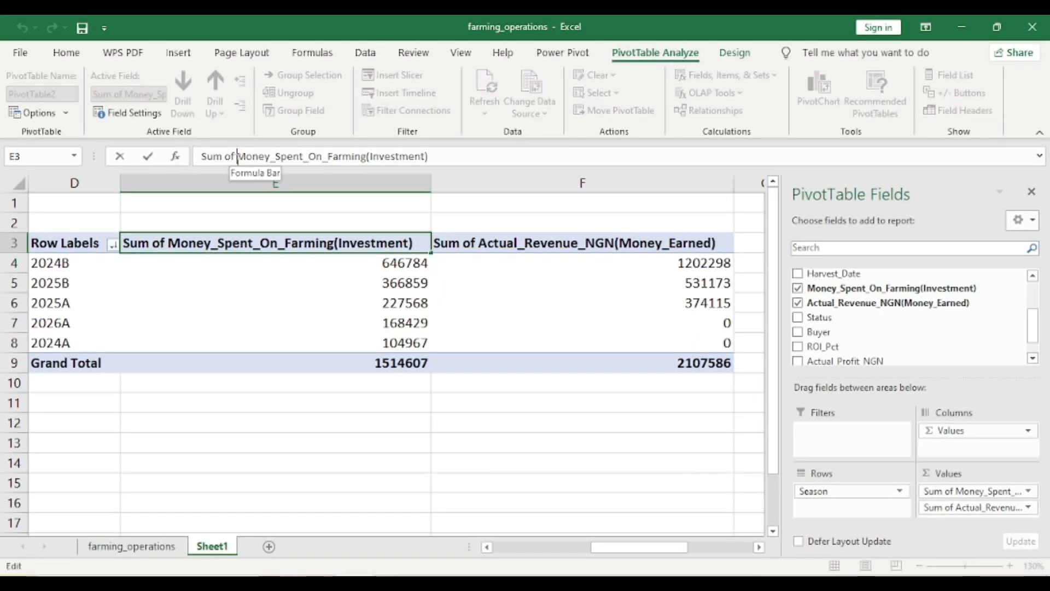
key(BackSpace)
key(BackSpace)
key(BackSpace)
key(BackSpace)
key(BackSpace)
key(BackSpace)
key(BackSpace)
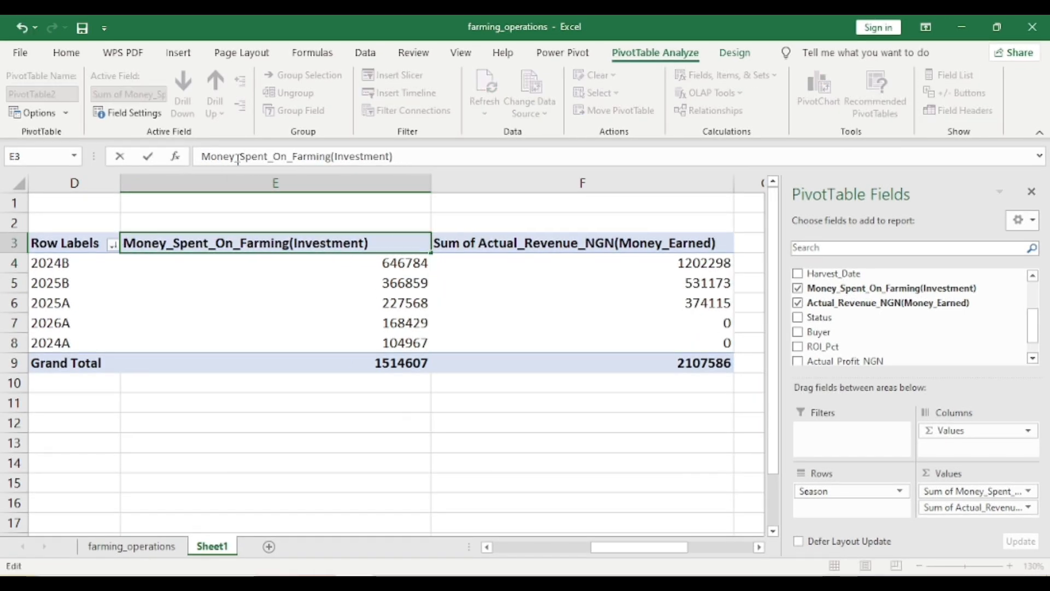
text(Best_)
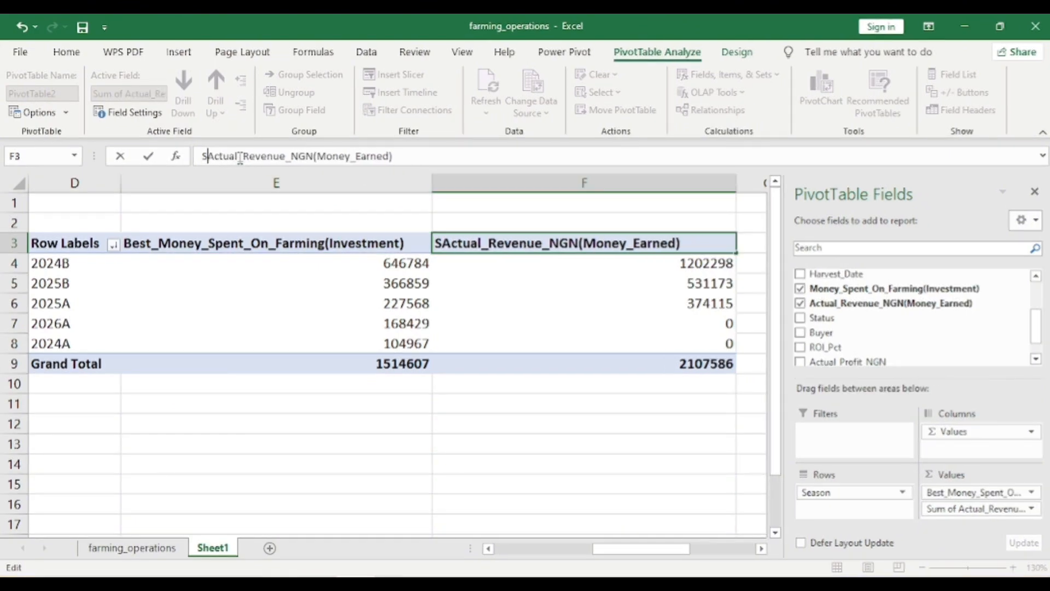
Rename the season pivot's revenue heading Best_Actual_Revenue_NGN(Money_Earned)
key(BackSpace)
text(Best_)
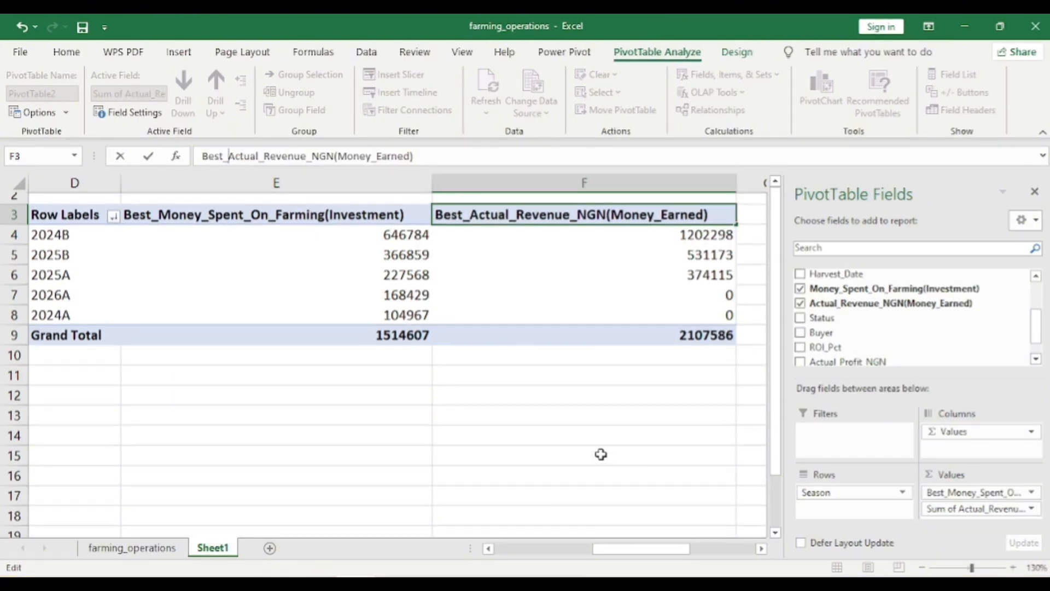
click(601, 454)
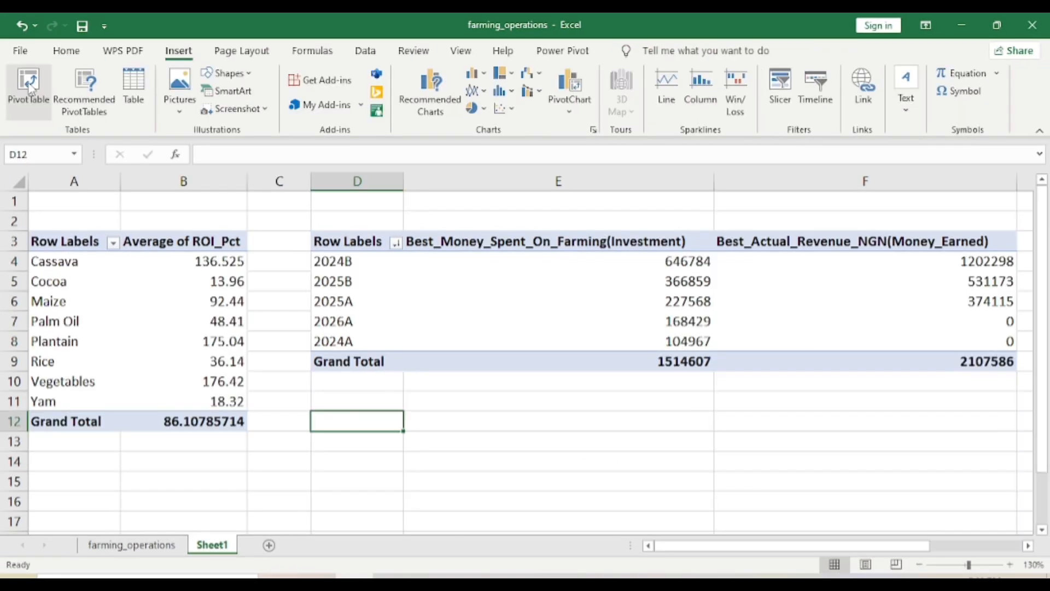
Create a third PivotTable at cell D12 of Sheet1 from the farming_operations range A1:L19
click(29, 87)
click(656, 194)
click(149, 545)
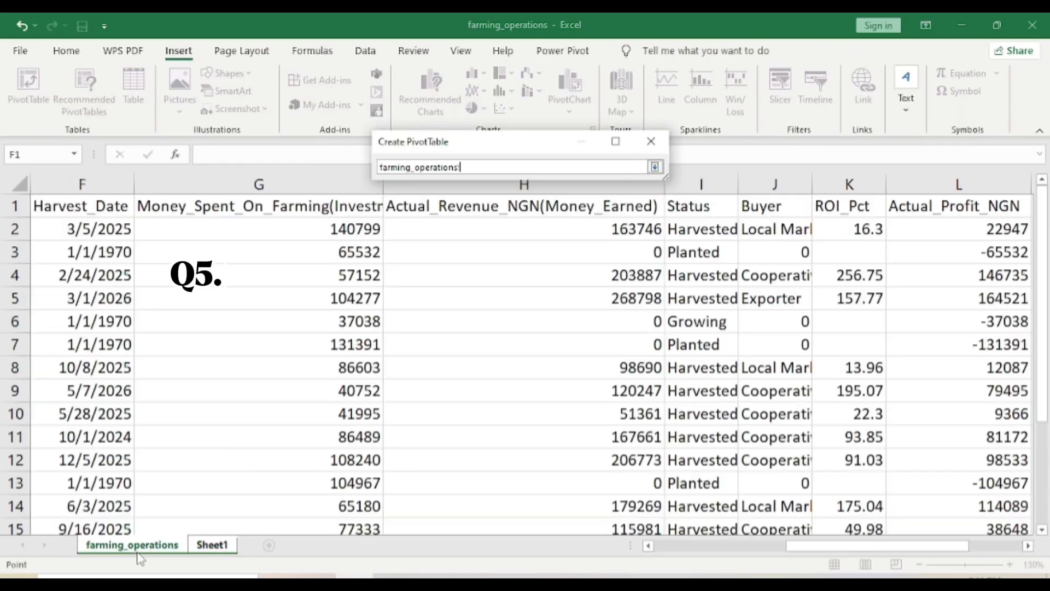
scroll(42, 206, left, 5)
click(66, 206)
key(ctrl+shift+Right)
key(ctrl+shift+Down)
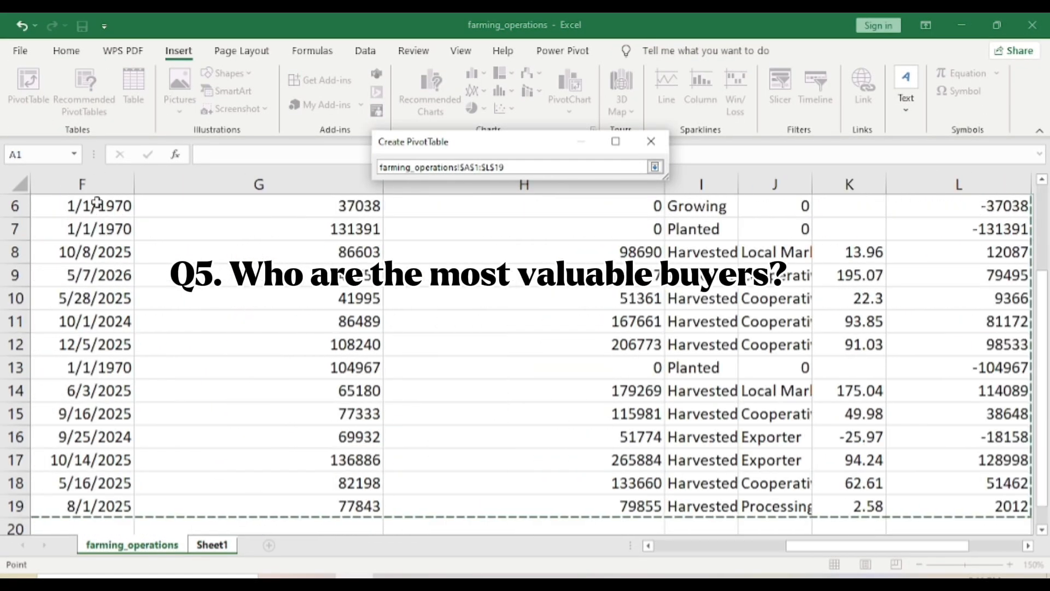
click(655, 167)
click(570, 381)
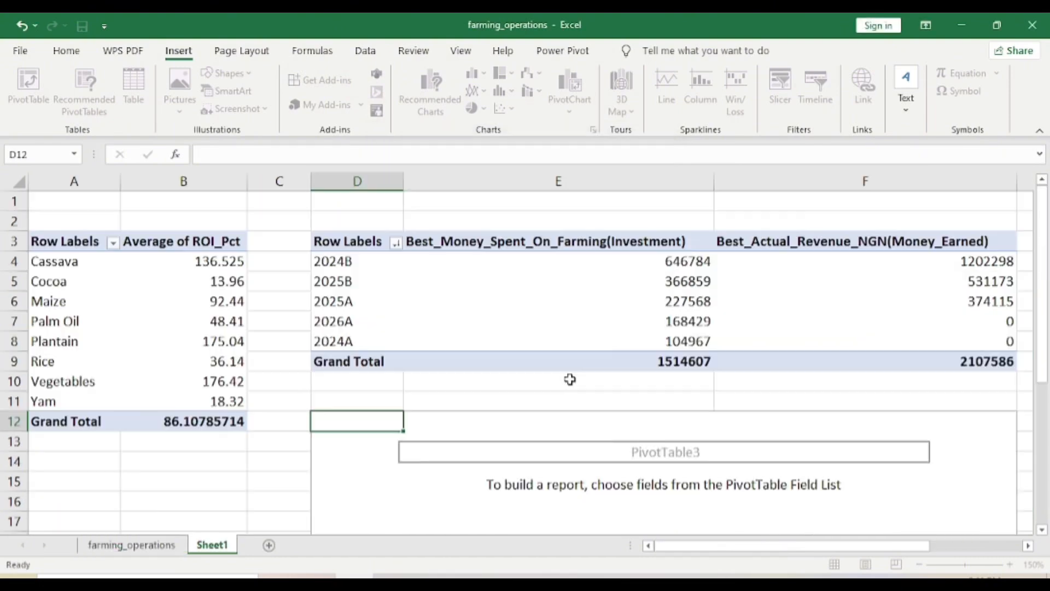
Build the third PivotTable with Buyer as rows and Actual_Profit_NGN as summed values
scroll(409, 453, down, 2)
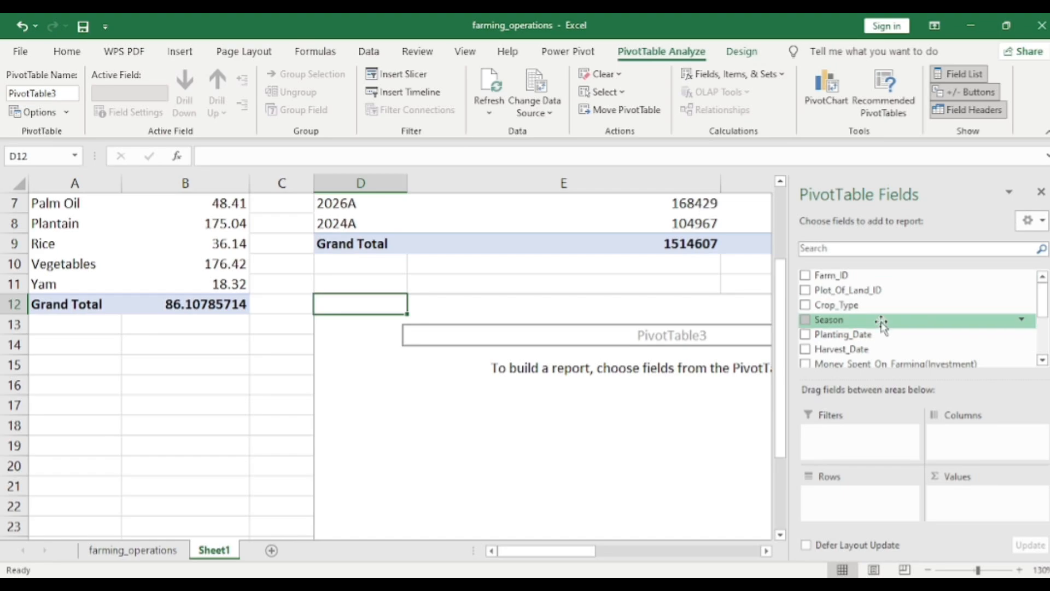
scroll(875, 323, down, 3)
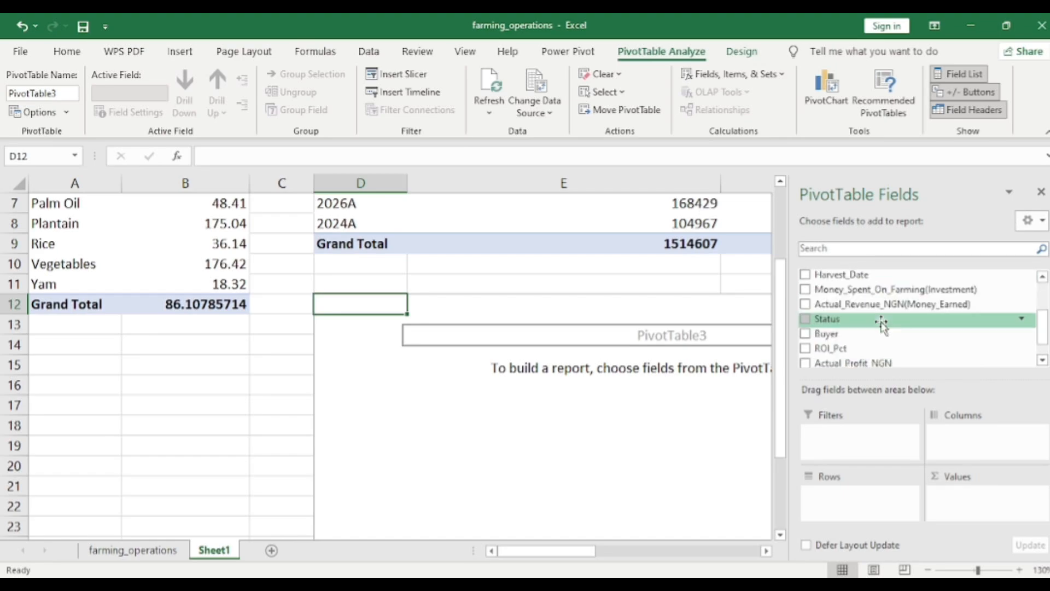
drag(831, 339, 842, 504)
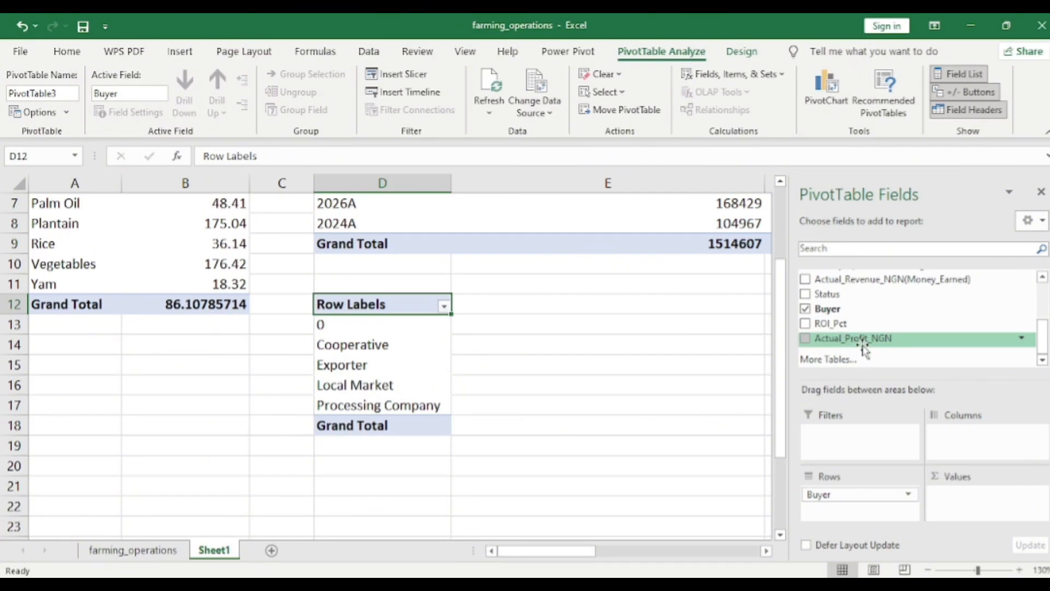
drag(863, 349, 979, 503)
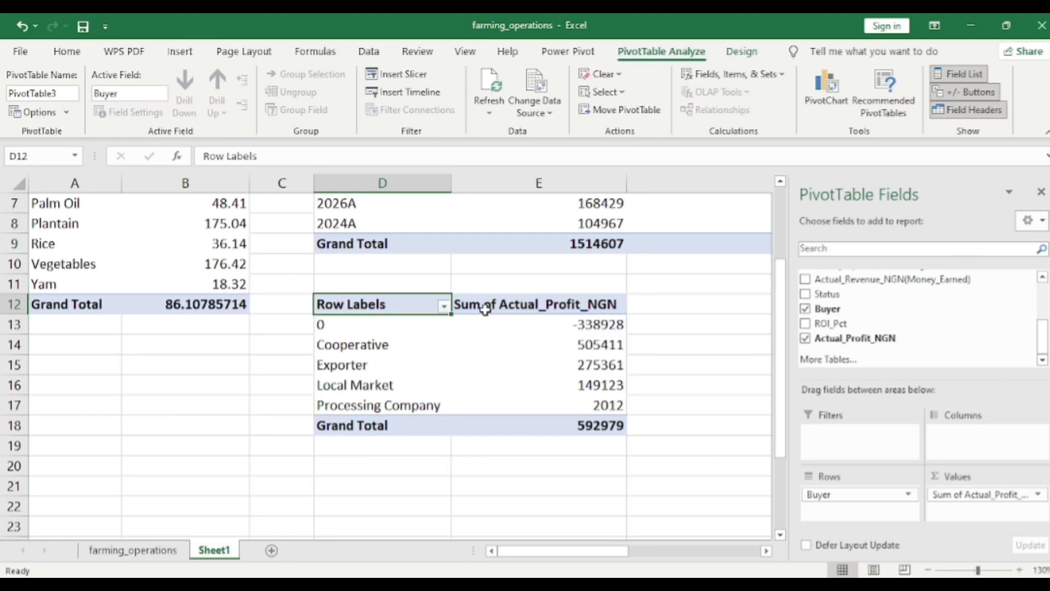
Sort the buyers by Actual_Profit_NGN from largest to smallest
click(588, 325)
right_click(590, 326)
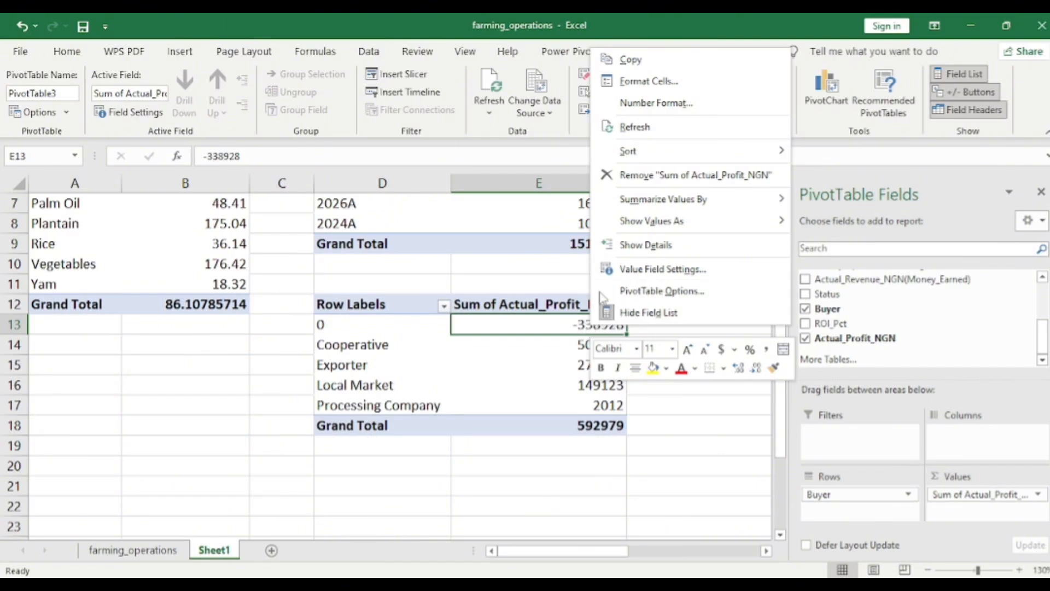
mouse_move(787, 152)
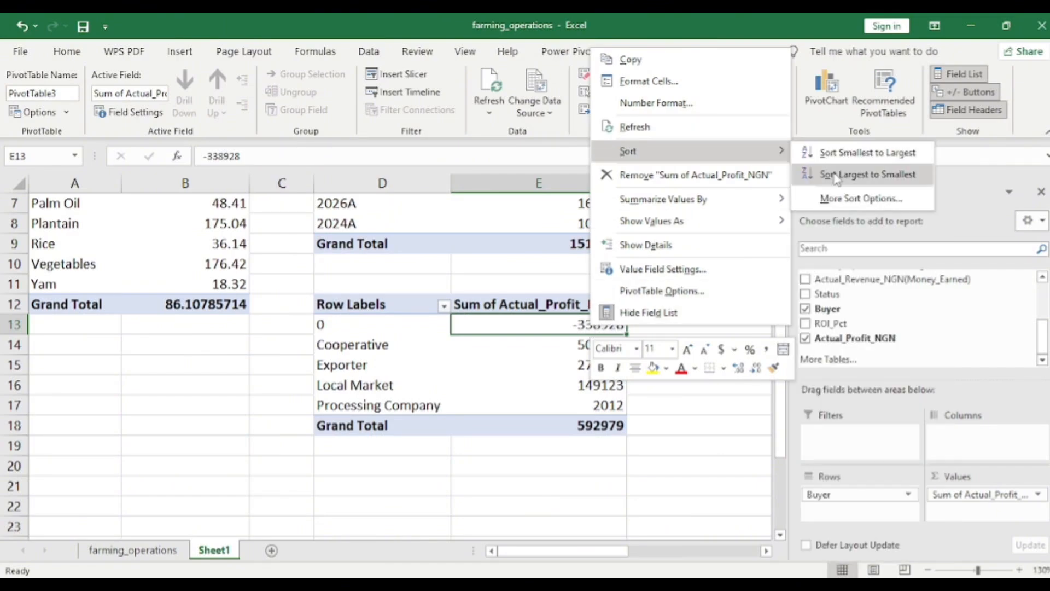
click(867, 174)
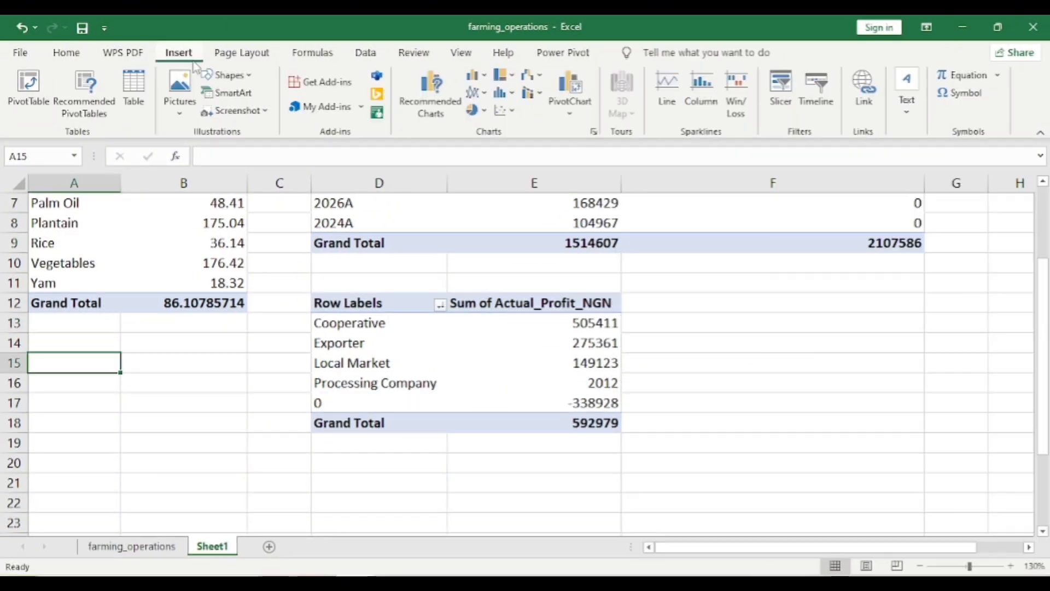
Create a fourth PivotTable at cell A15 of Sheet1 from the farming_operations range A1:L19
click(20, 88)
click(656, 198)
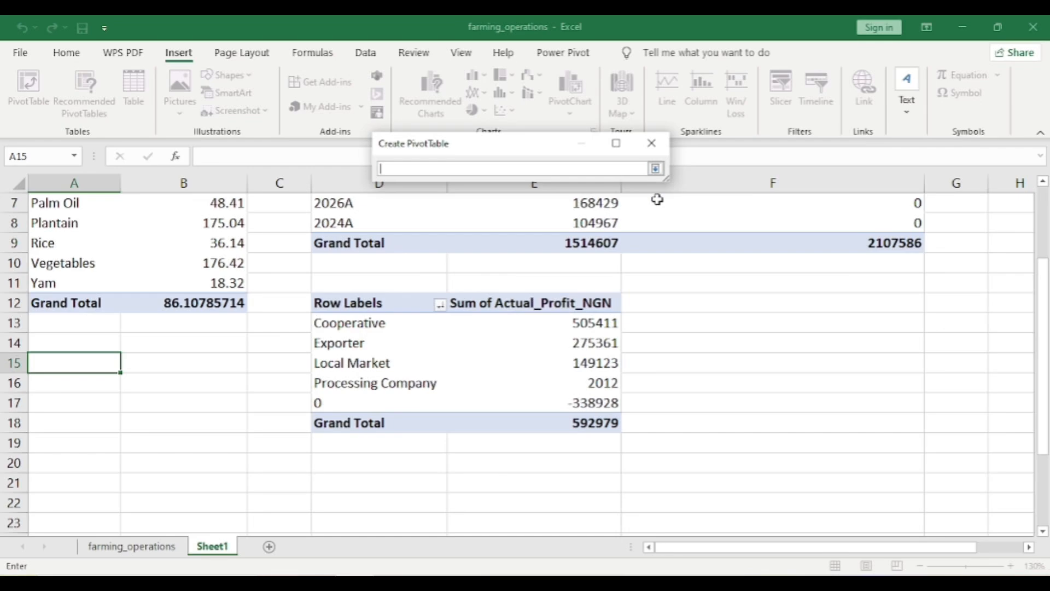
click(132, 546)
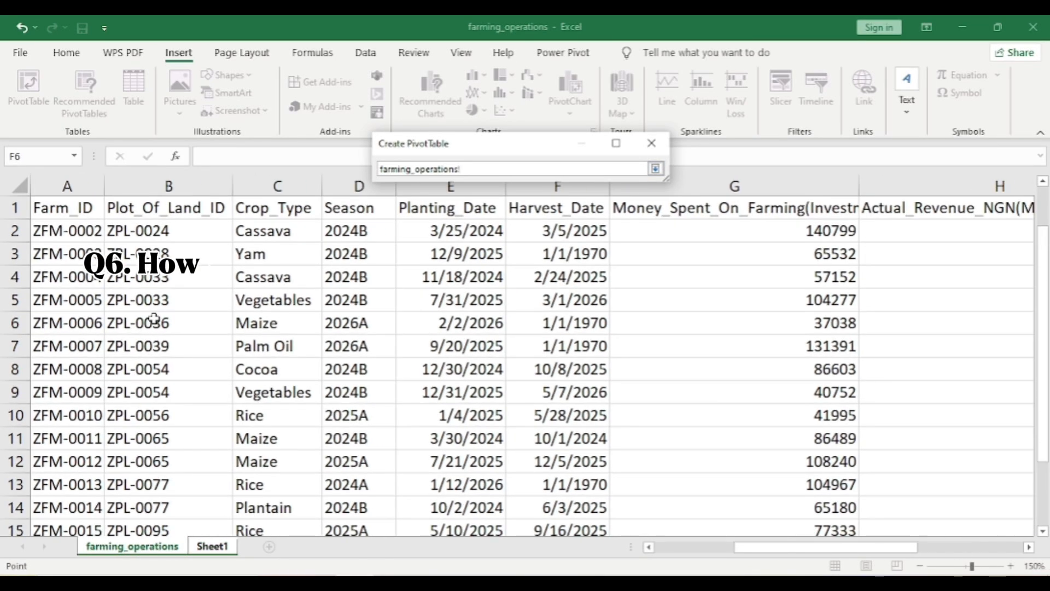
click(62, 209)
key(ctrl+shift+End)
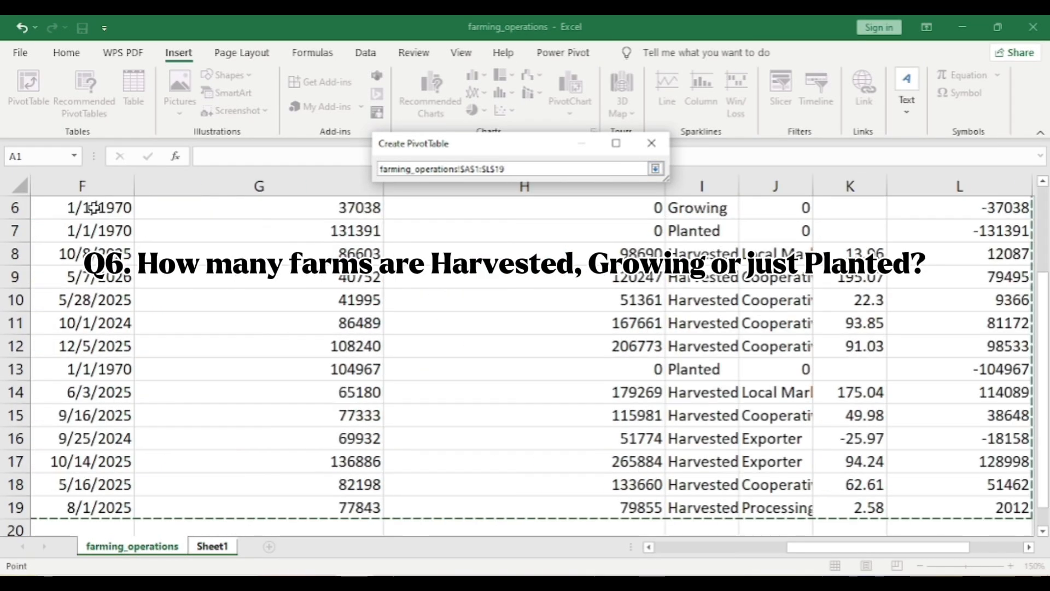
click(656, 169)
click(592, 380)
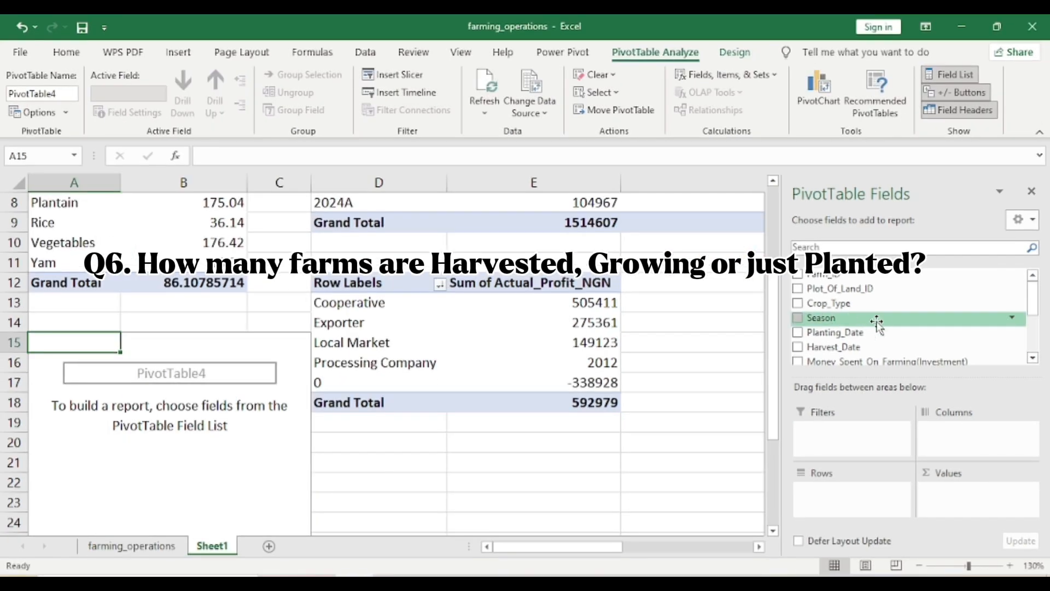
Build the PivotTable at A15 with Status as rows and Farm_ID as values
scroll(884, 325, down, 3)
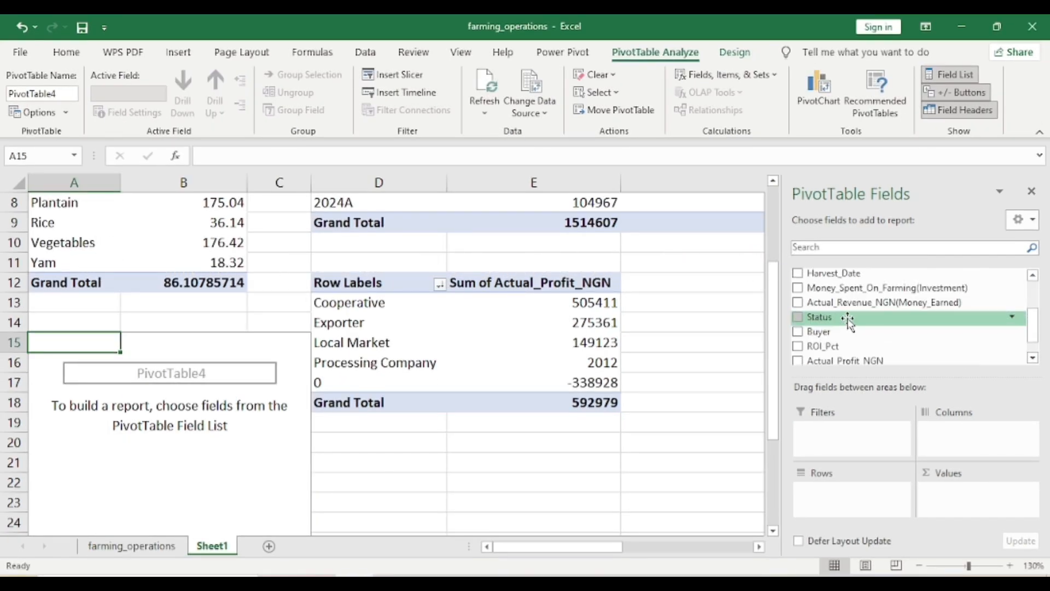
drag(848, 322, 829, 507)
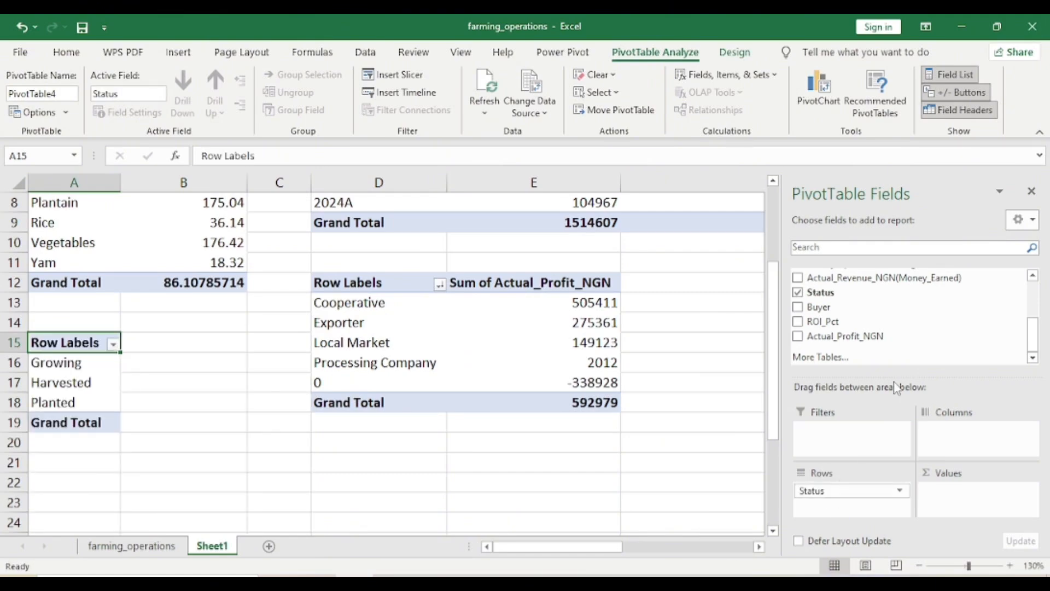
scroll(891, 328, up, 3)
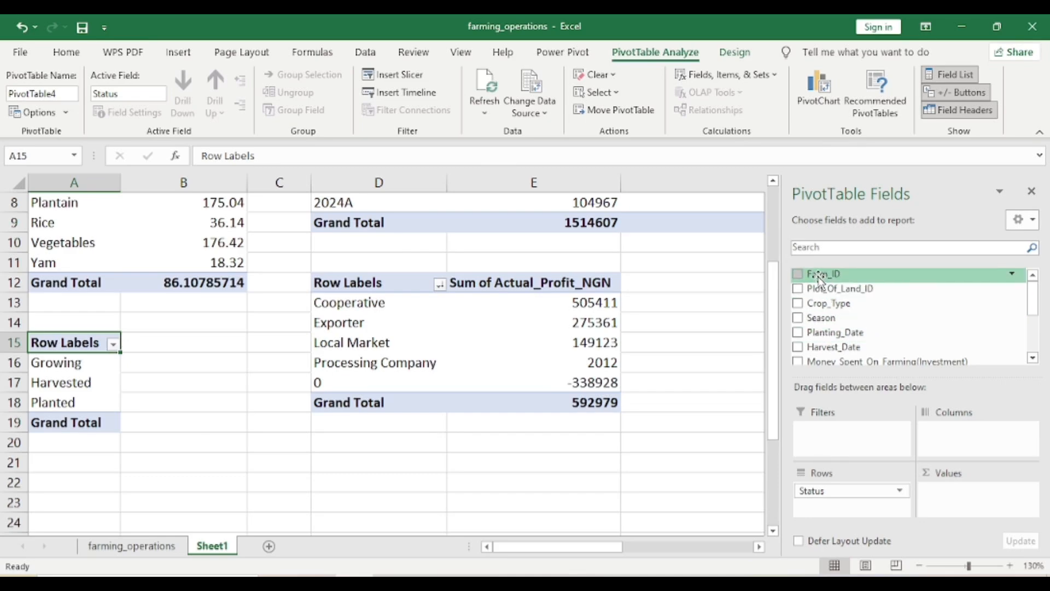
drag(820, 280, 950, 499)
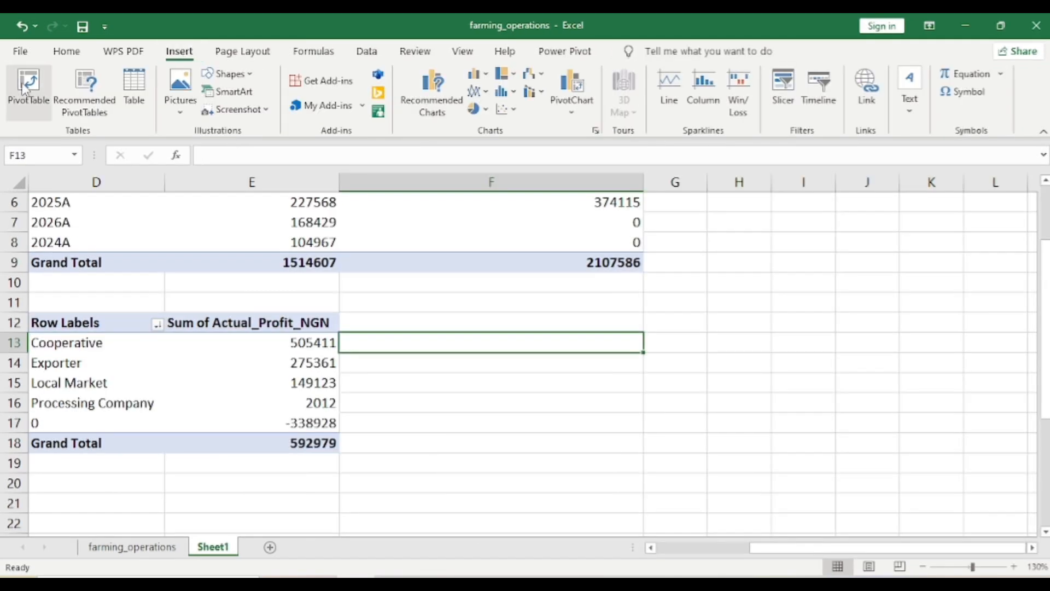
Create a fifth PivotTable at cell F13 of Sheet1 from the farming_operations range A1:L19
click(29, 88)
click(657, 198)
click(144, 549)
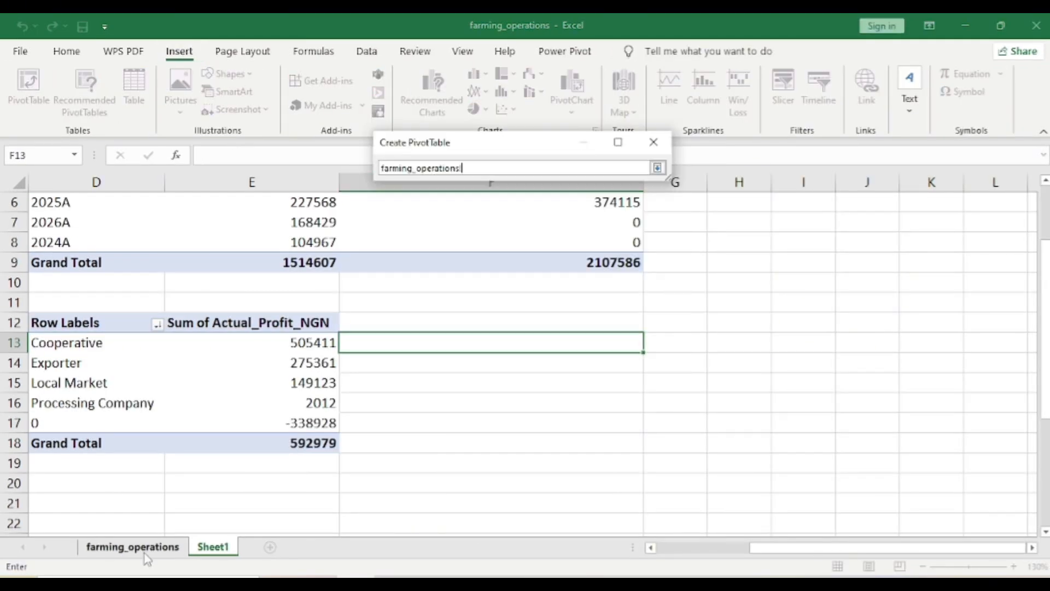
scroll(79, 232, left, 3)
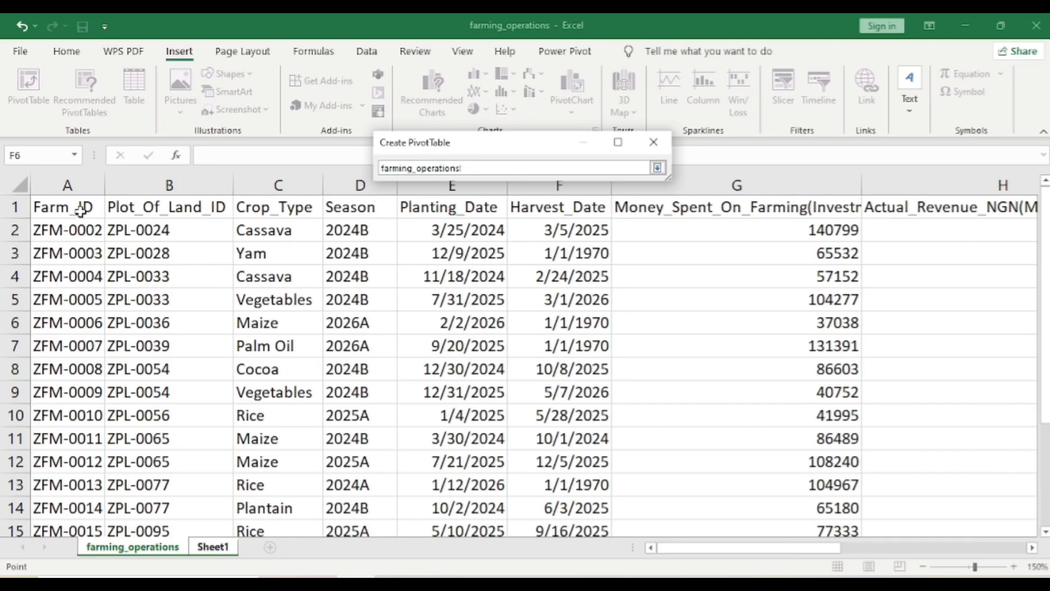
click(81, 207)
key(ctrl+shift+End)
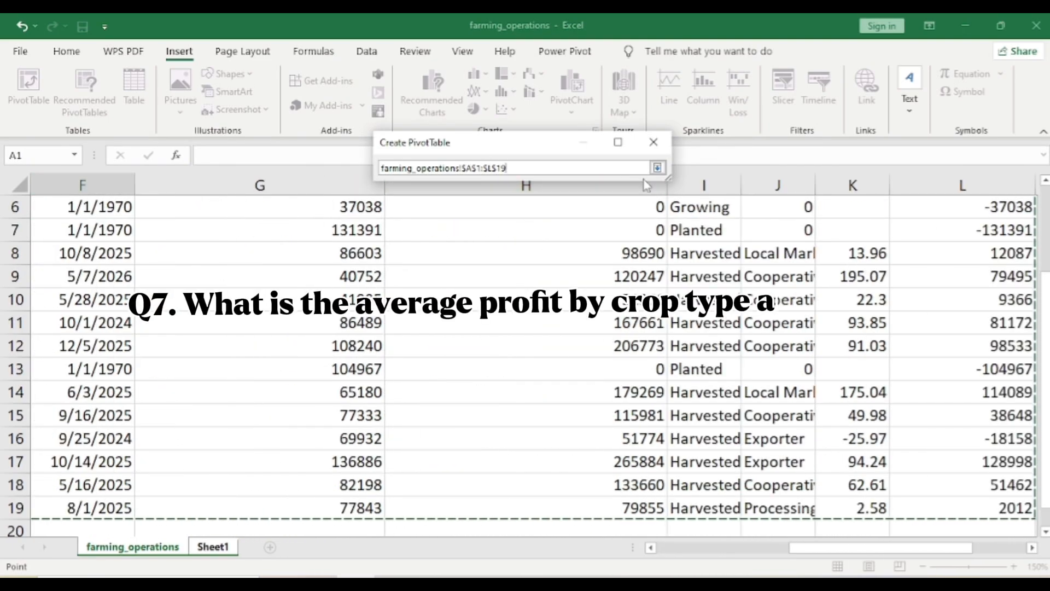
click(657, 168)
click(572, 381)
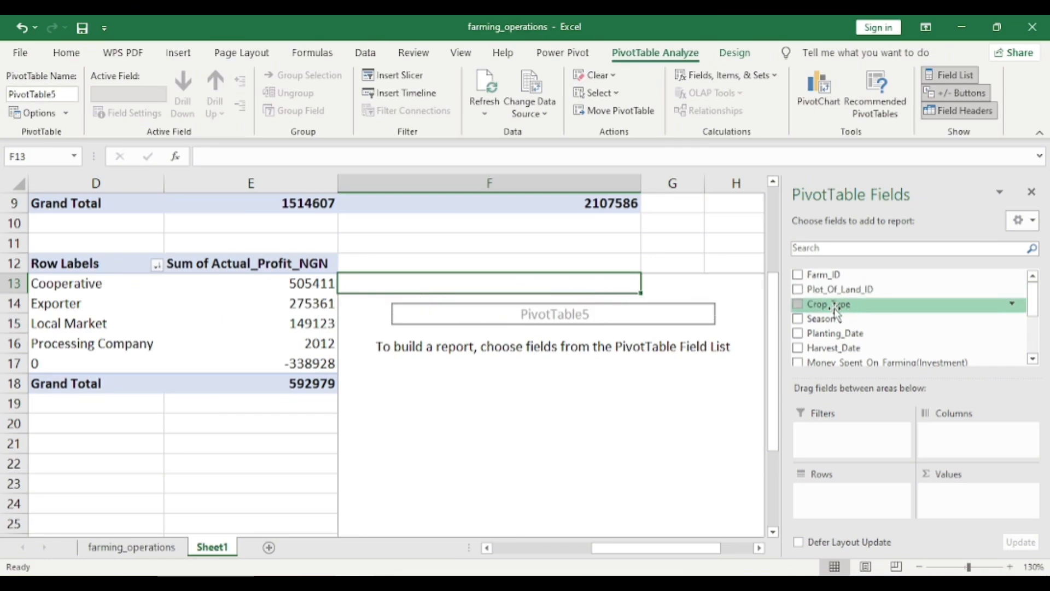
Lay out the PivotTable at F13 with Crop_Type as rows, Season as columns and Actual_Profit_NGN as values
drag(835, 310, 837, 509)
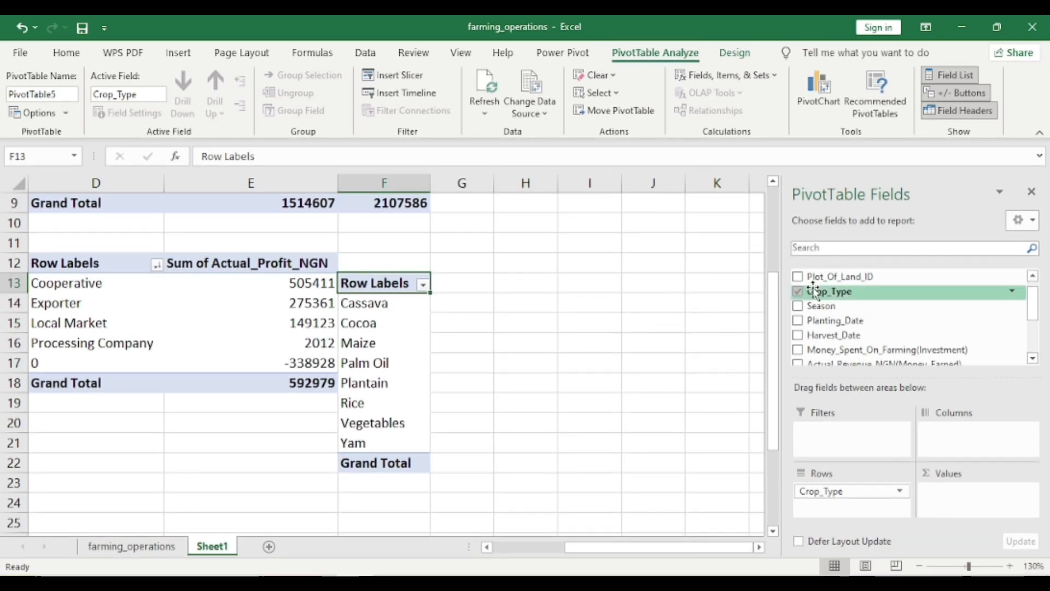
drag(832, 306, 953, 432)
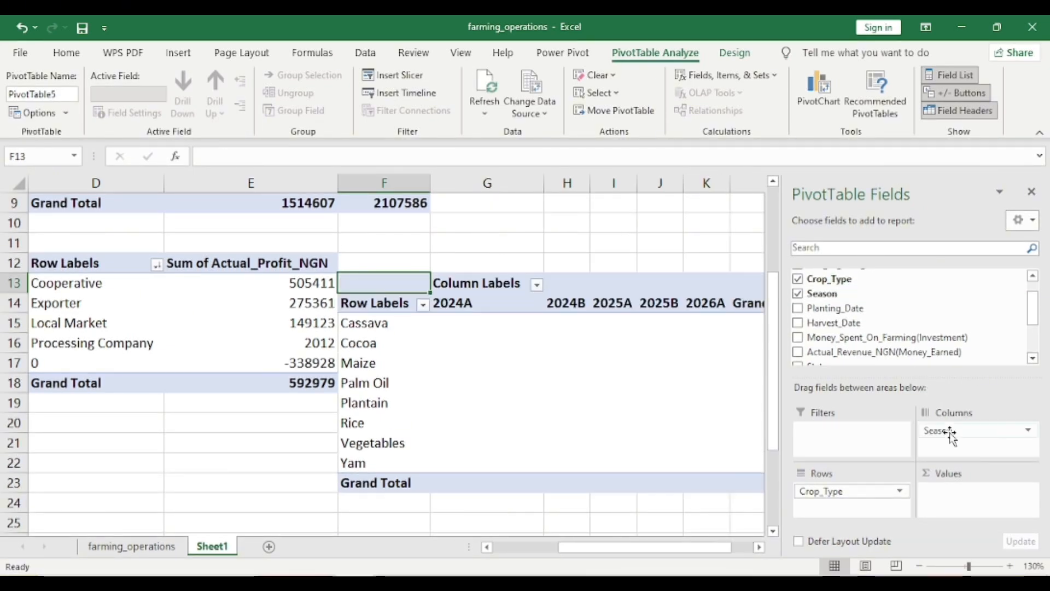
scroll(845, 336, down, 2)
drag(845, 337, 964, 503)
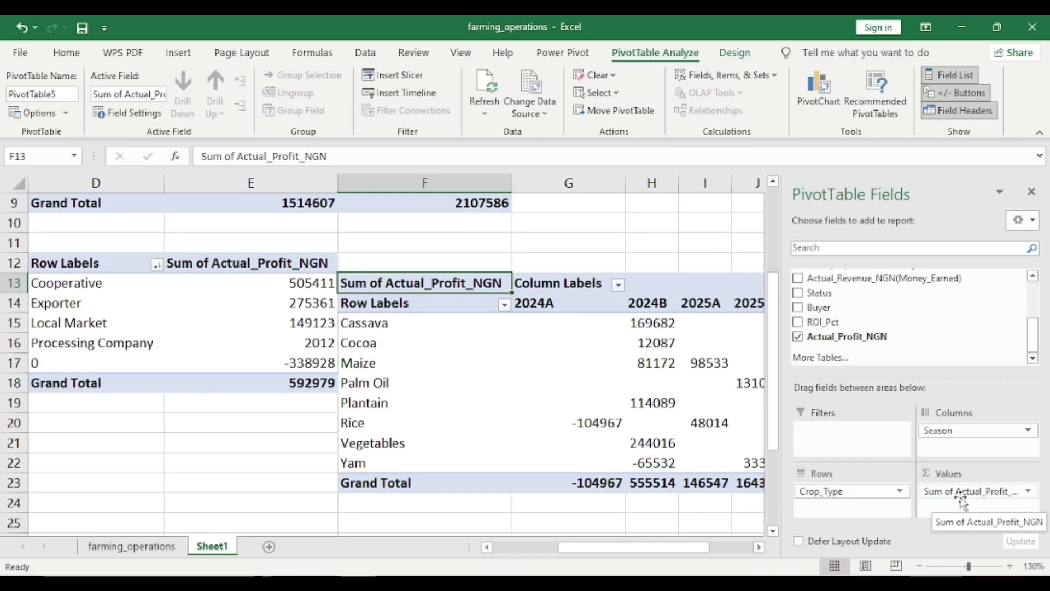
Summarize the Actual_Profit_NGN values of the crop and season pivot by Average
click(1030, 492)
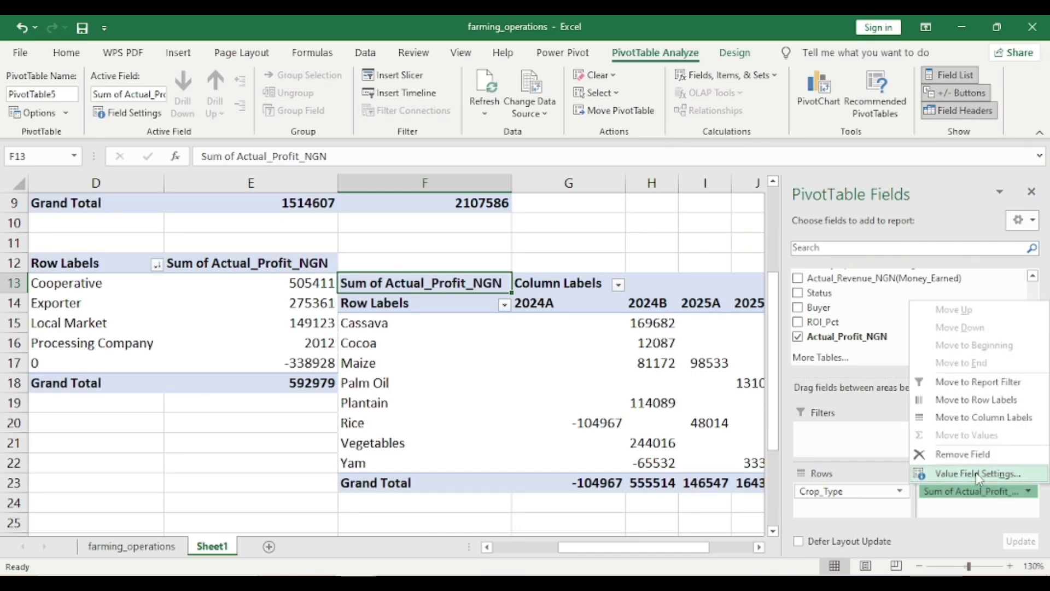
click(979, 474)
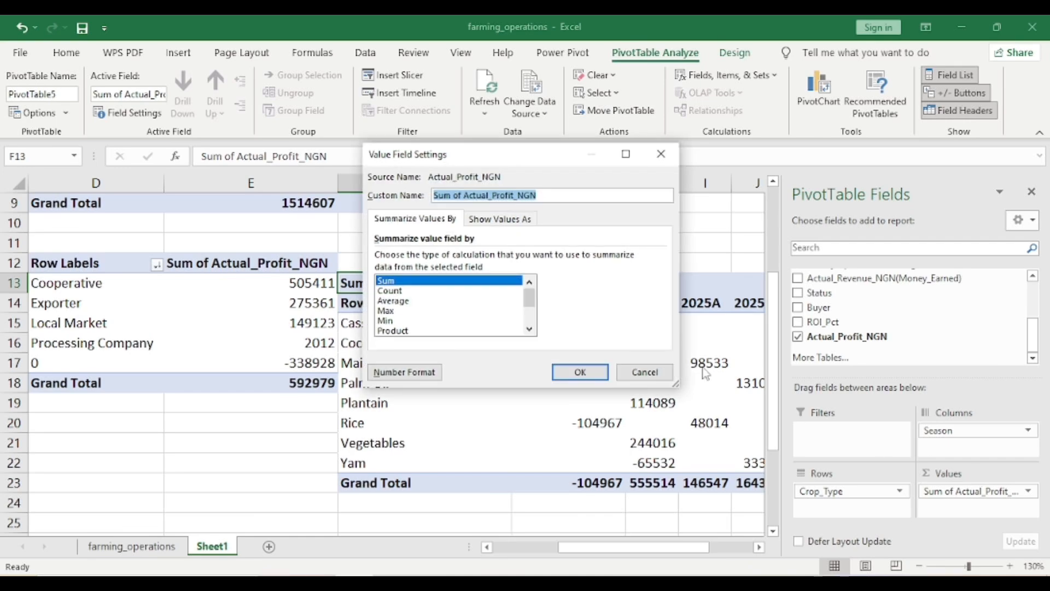
click(392, 301)
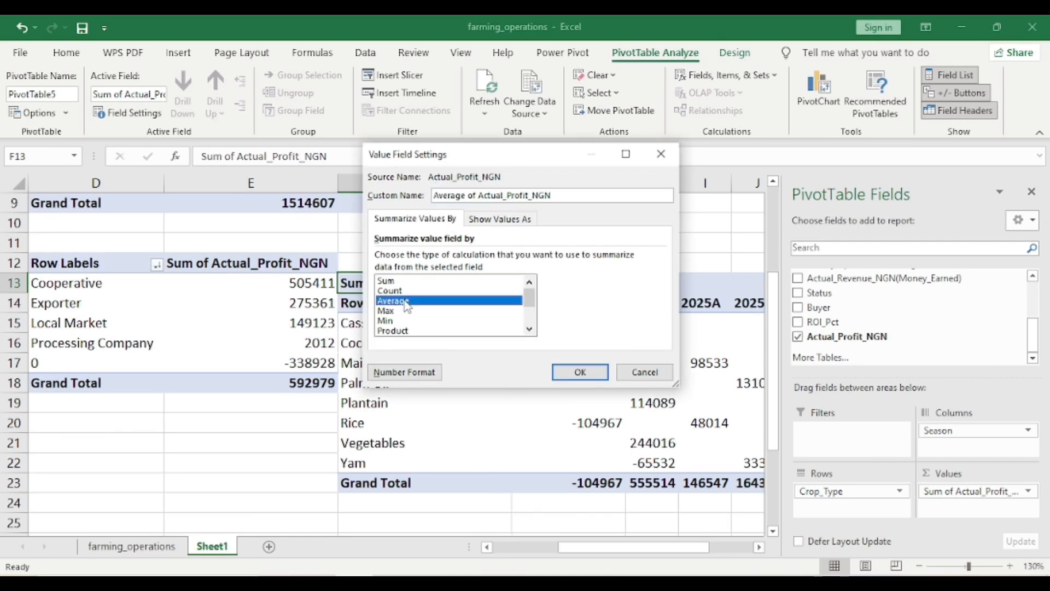
click(580, 371)
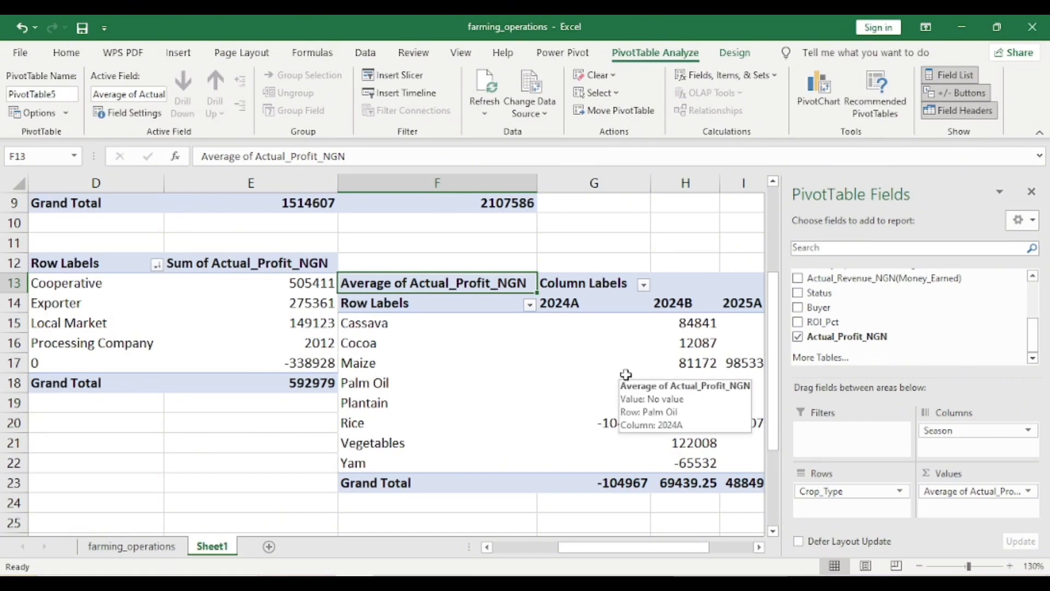
Examine the average profit of each crop type across the seasons, including the Grand Total column and row
scroll(626, 374, right, 3)
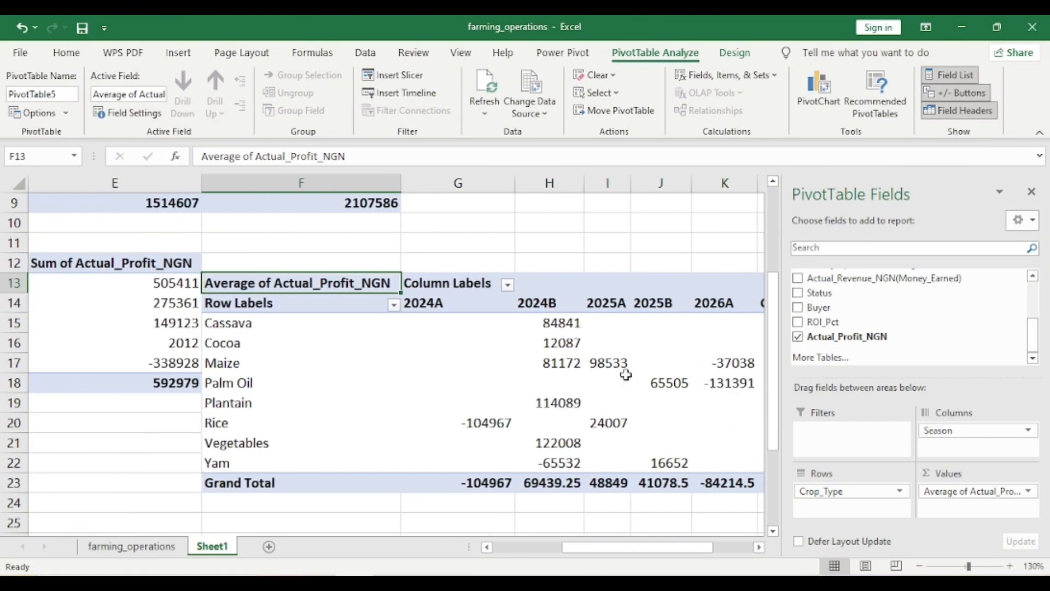
scroll(626, 374, right, 1)
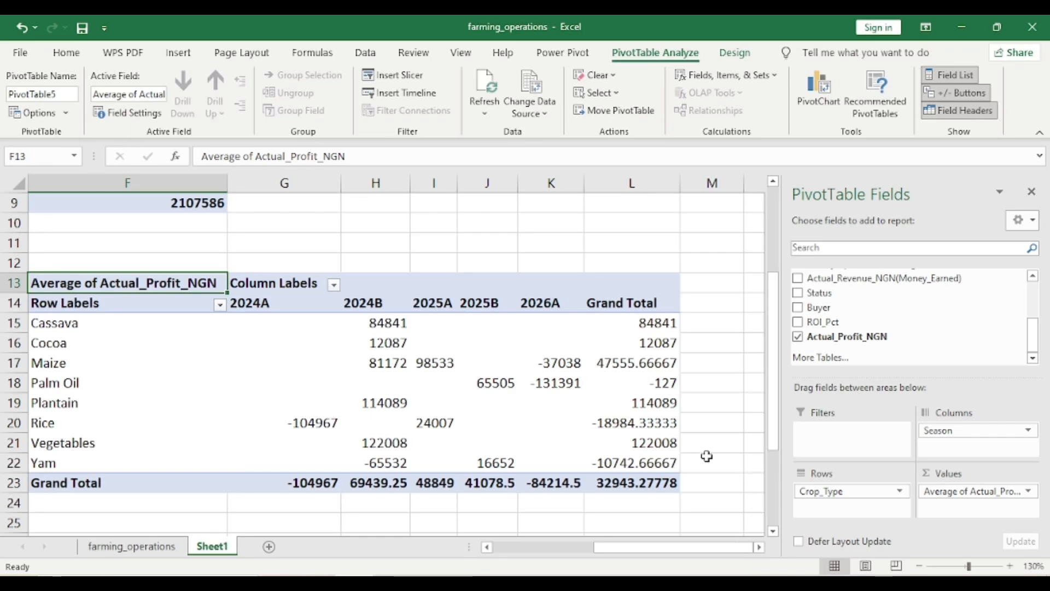
scroll(580, 445, left, 2)
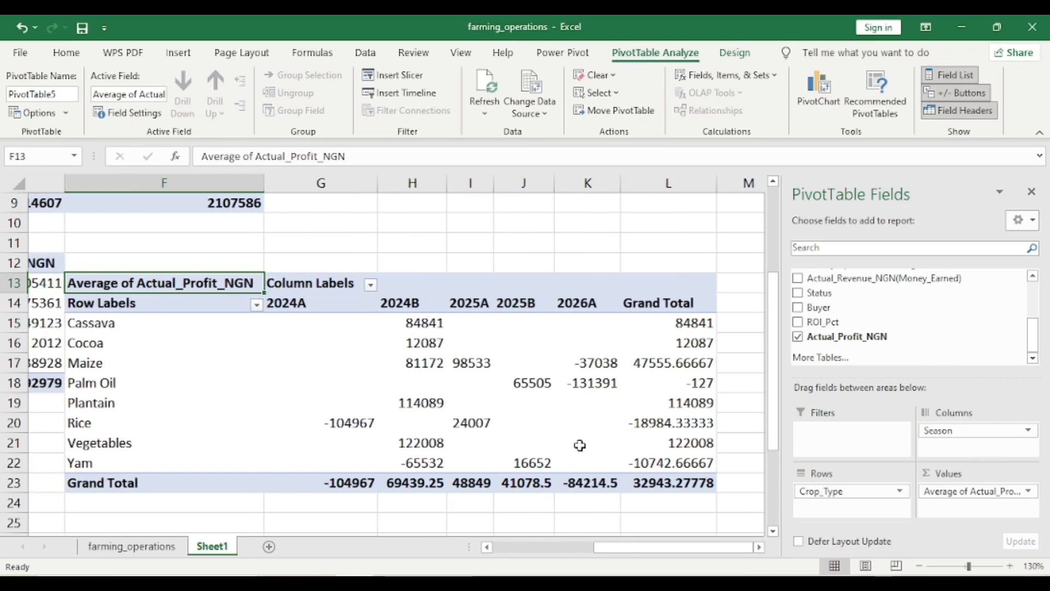
scroll(580, 445, right, 1)
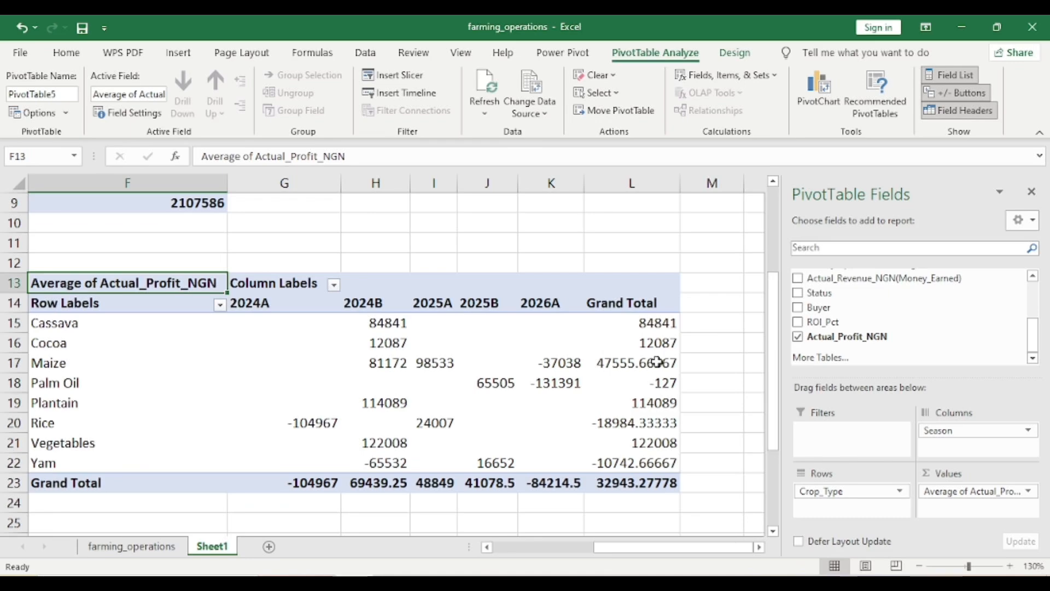
scroll(696, 406, left, 2)
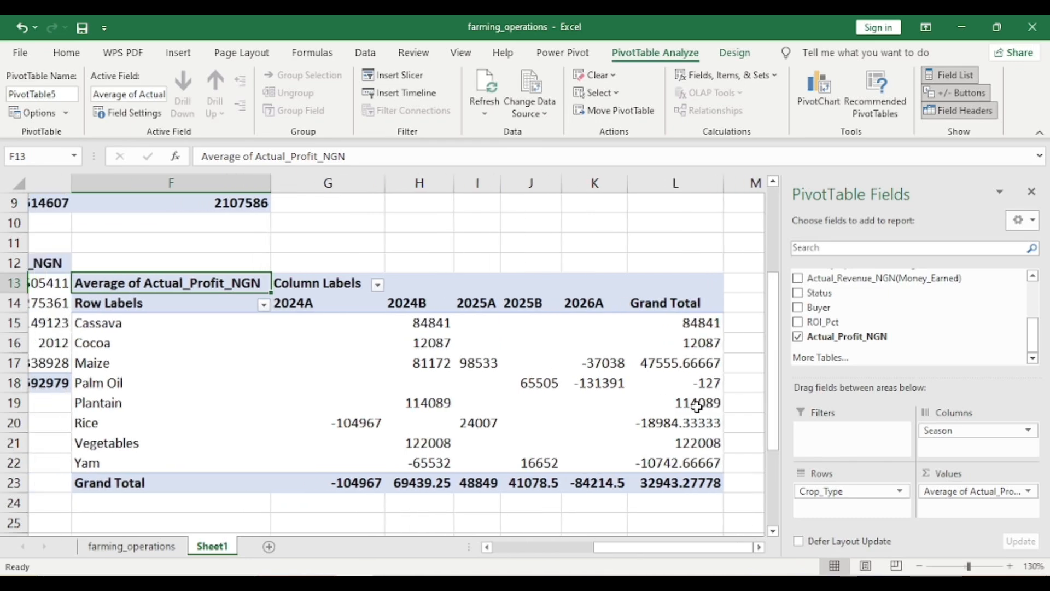
scroll(697, 406, right, 1)
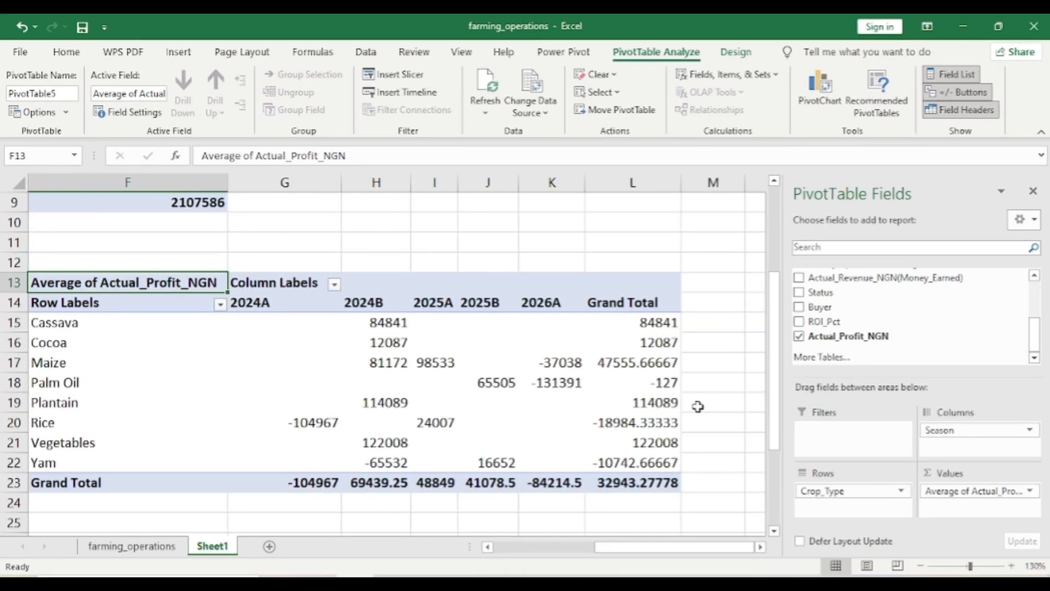
scroll(698, 406, up, 1)
scroll(698, 406, left, 1)
scroll(698, 407, down, 1)
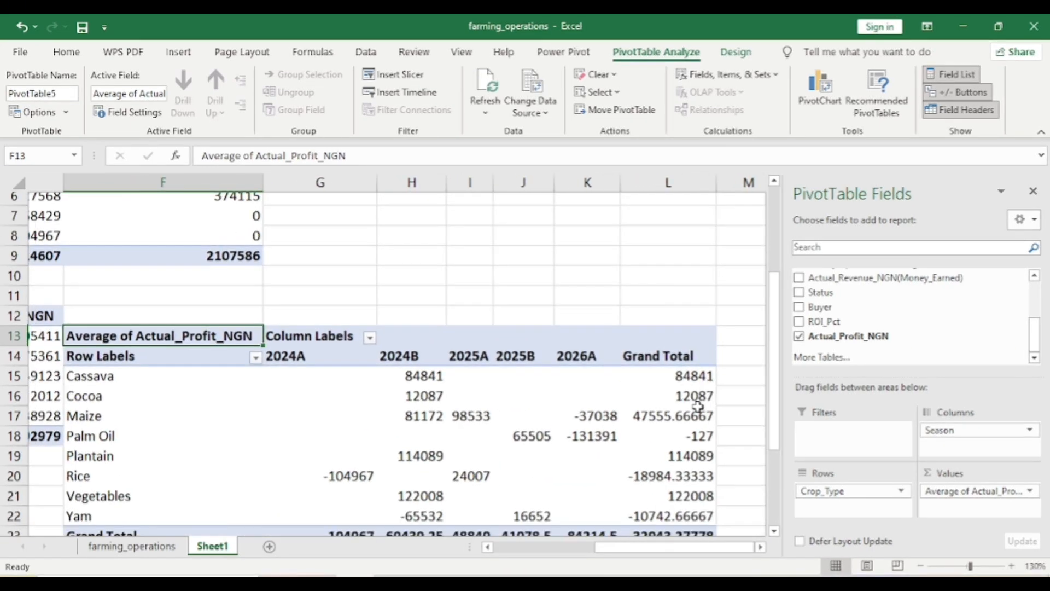
scroll(698, 406, down, 1)
scroll(698, 407, right, 1)
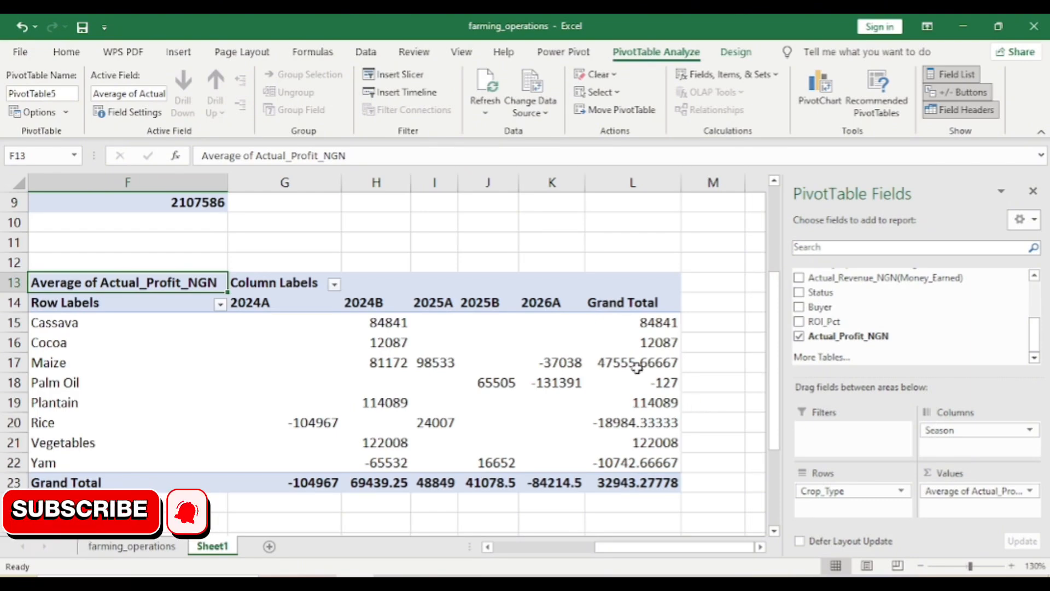
scroll(556, 257, left, 3)
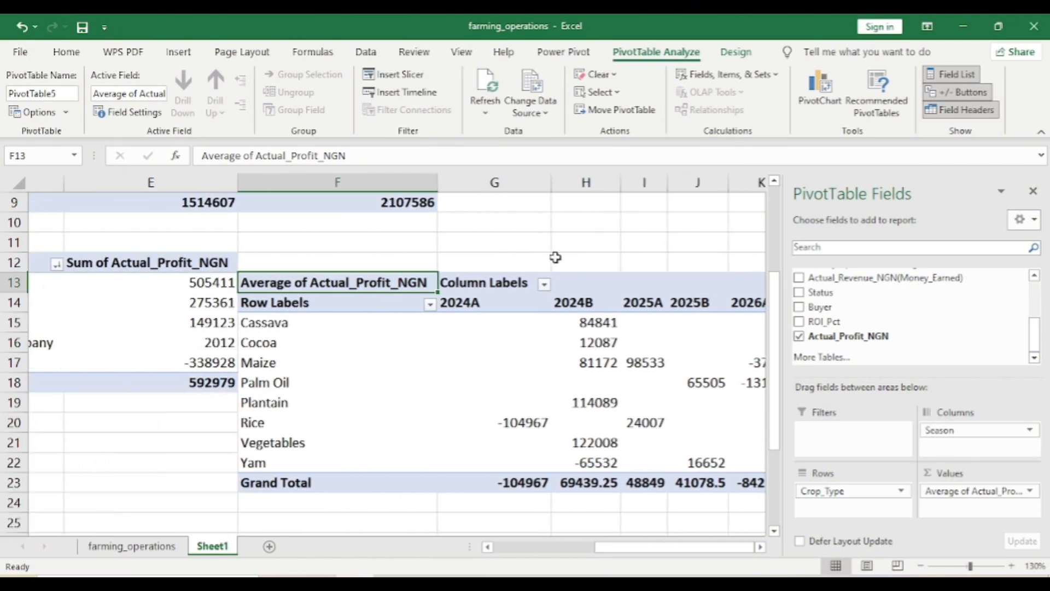